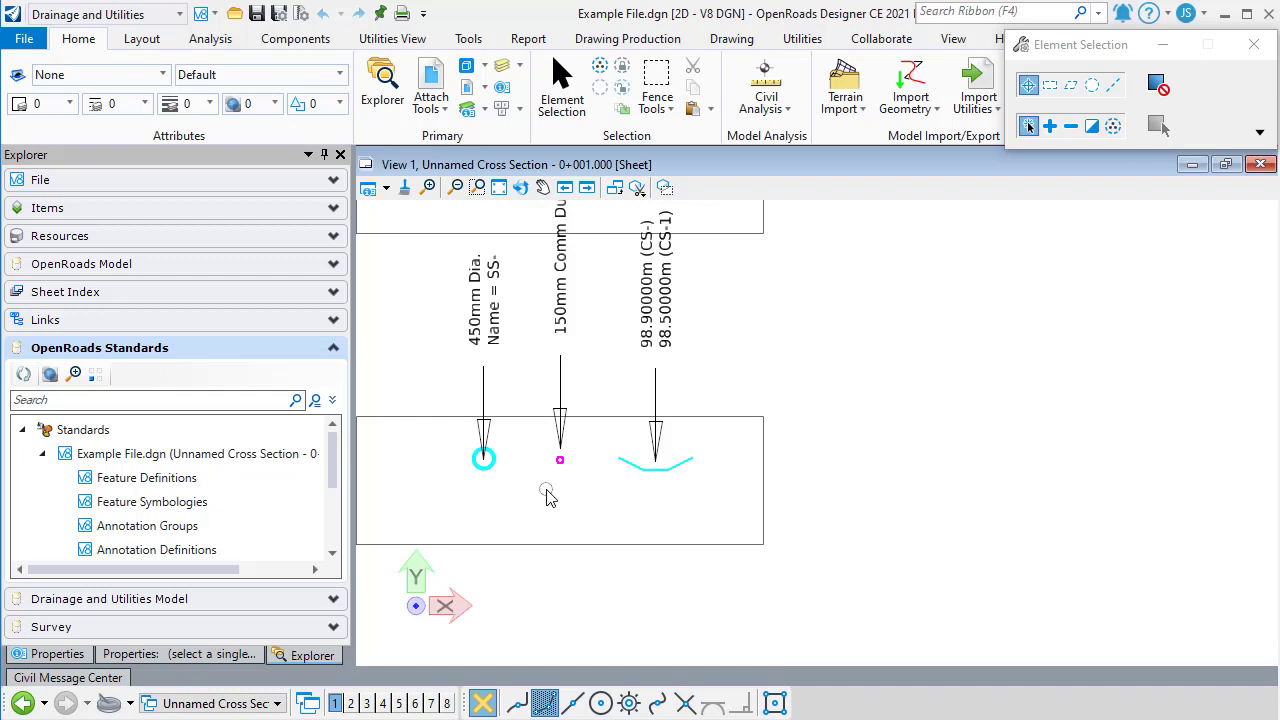
# Step: Examine the pipe, comm duct and ditch annotations in the cross section sheet
pyautogui.moveTo(586, 509); pyautogui.dragTo(654, 617, button='middle')
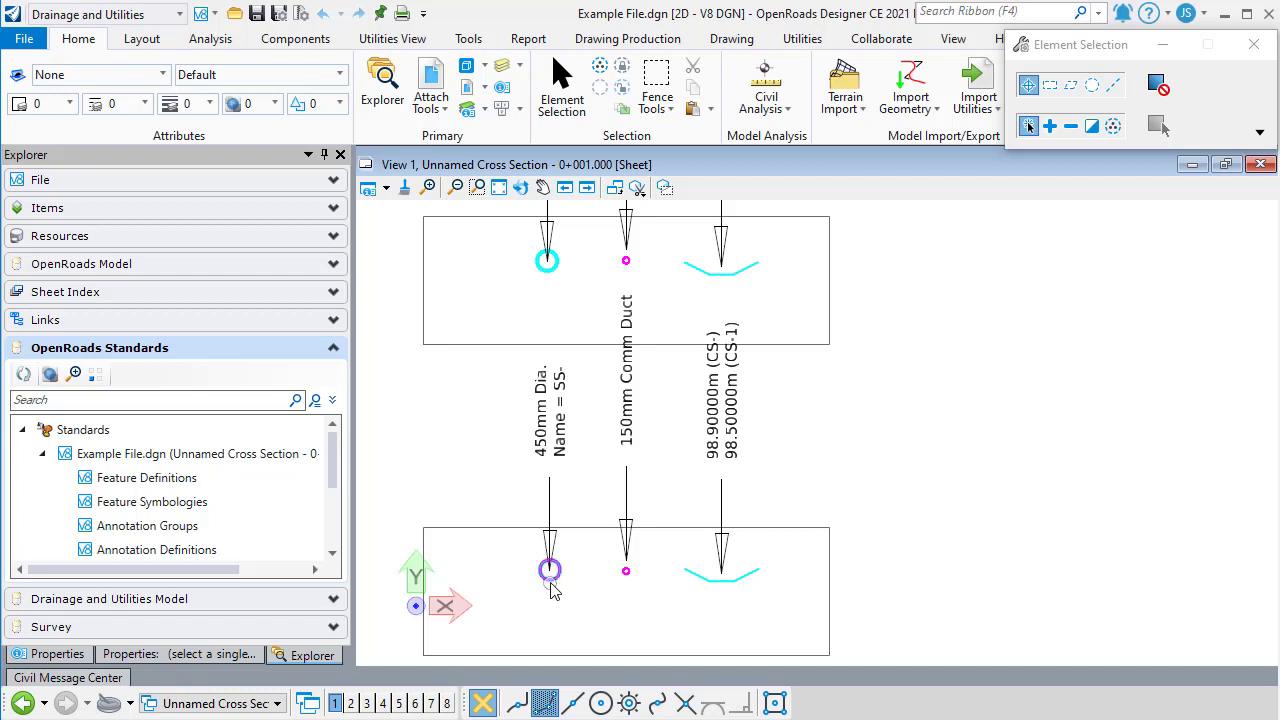
pyautogui.moveTo(551, 588)
pyautogui.moveTo(714, 459)
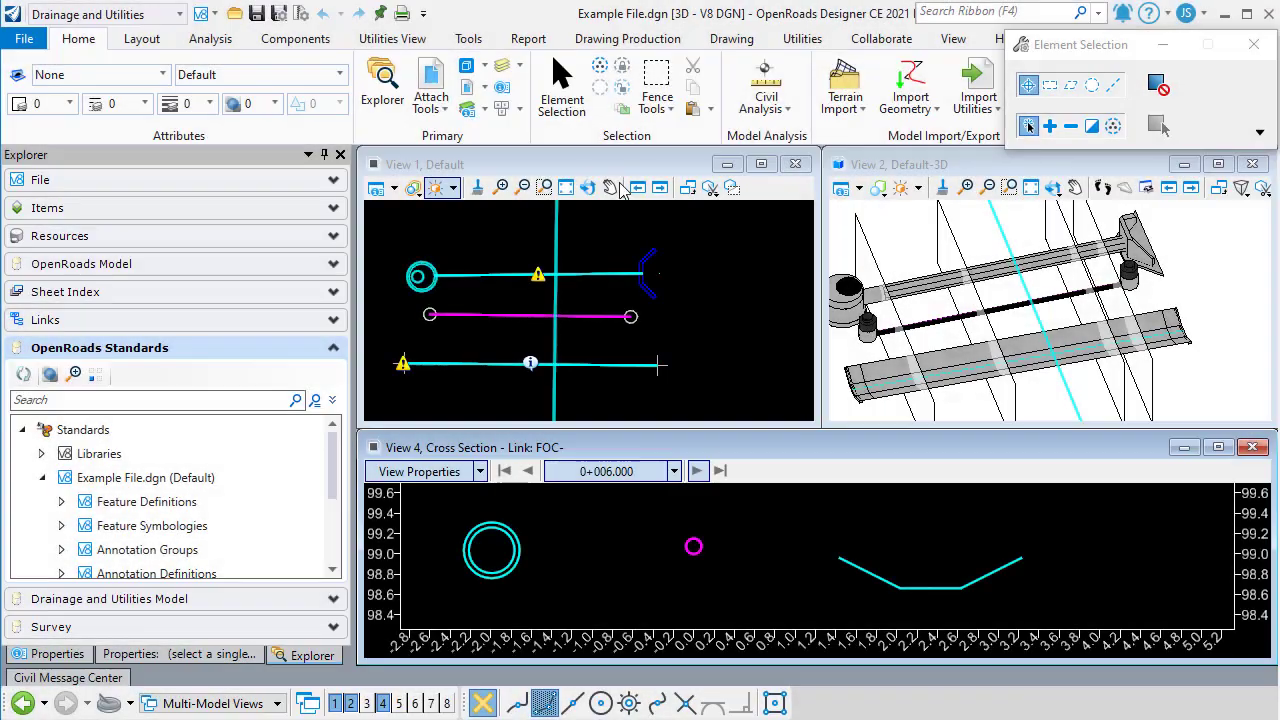
pyautogui.click(611, 187)
pyautogui.click(477, 188)
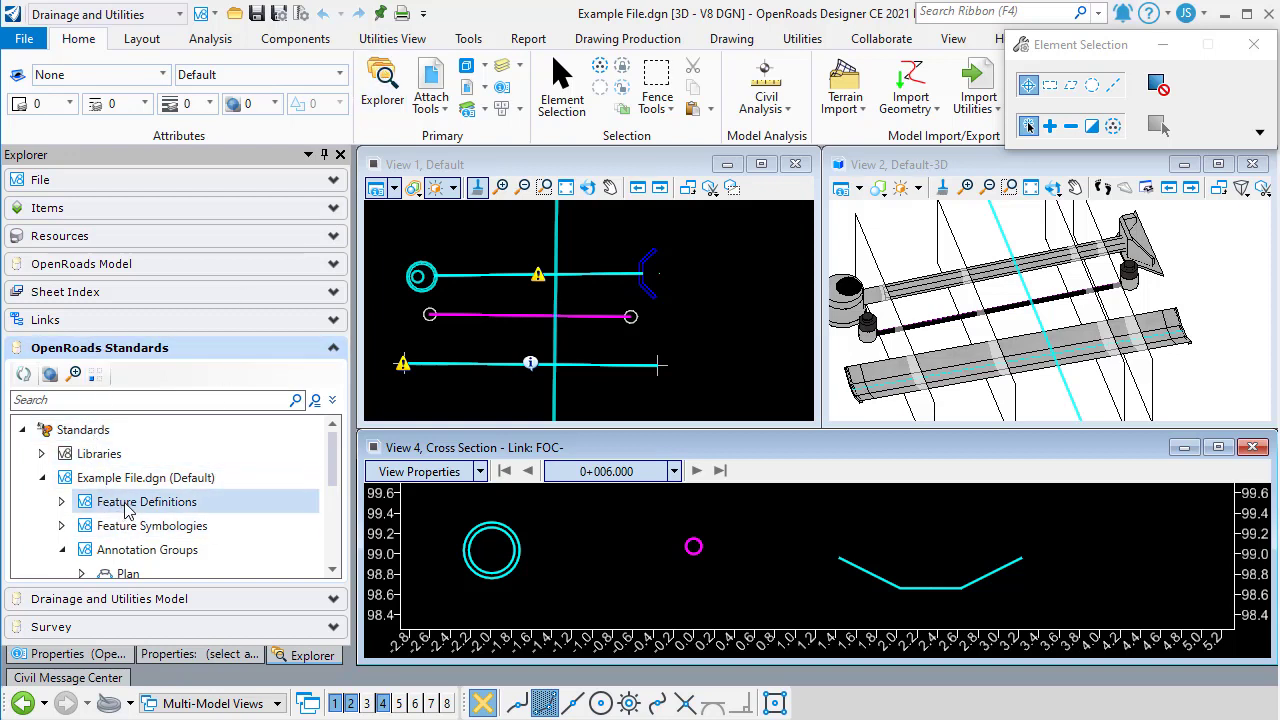
# Step: Open the "drainage" cross section drawing annotation group of Example File.dgn for managing and widen its settings area
pyautogui.scroll(-1, 126, 511)
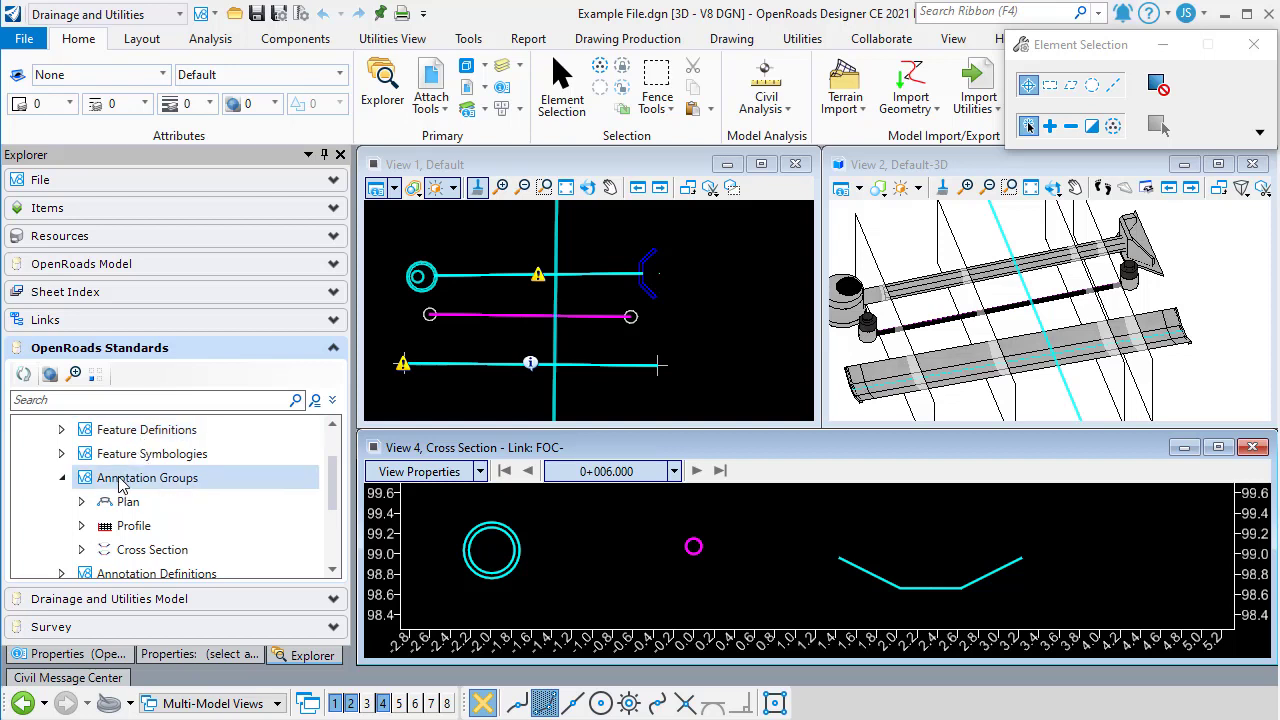
pyautogui.scroll(-1, 120, 485)
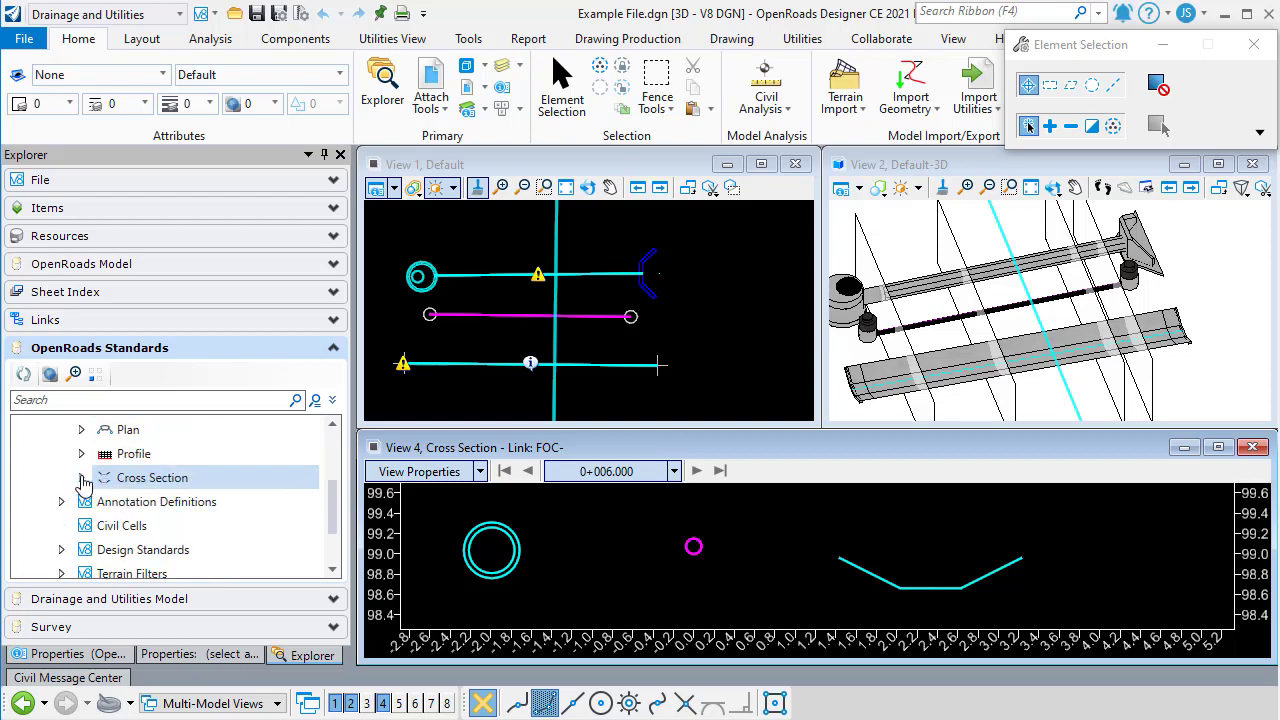
pyautogui.click(82, 478)
pyautogui.click(102, 501)
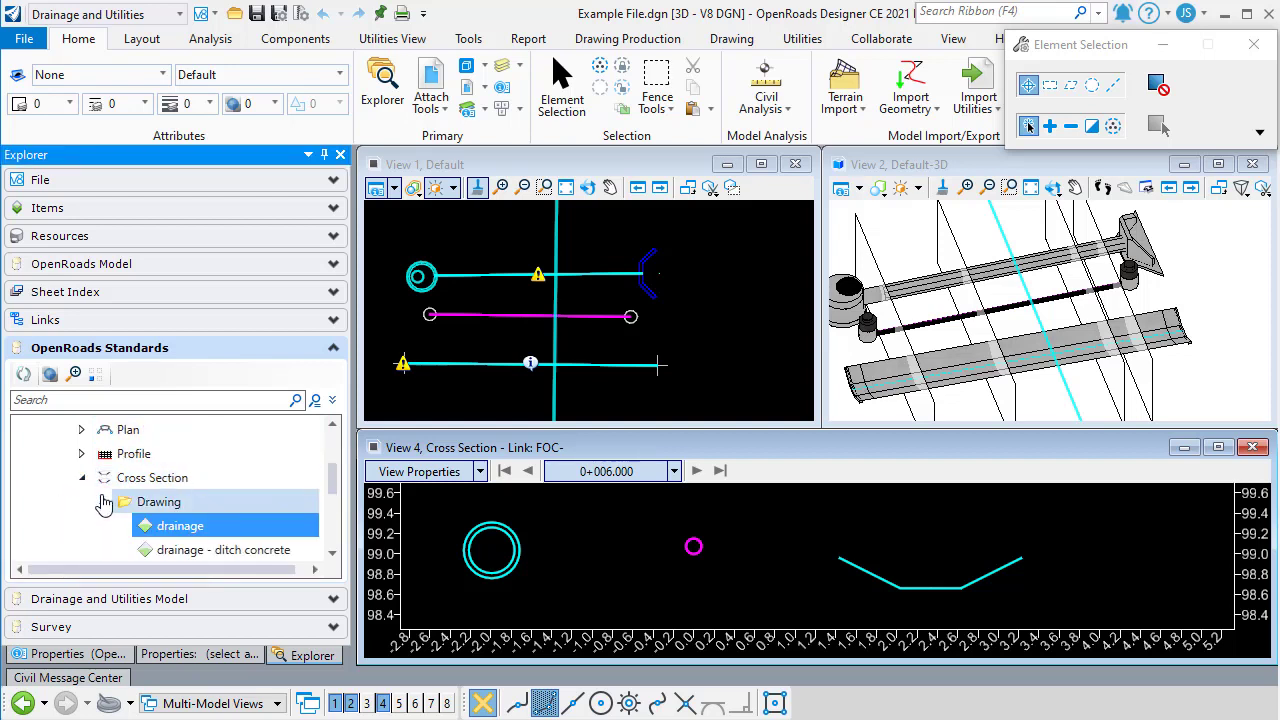
pyautogui.rightClick(203, 531)
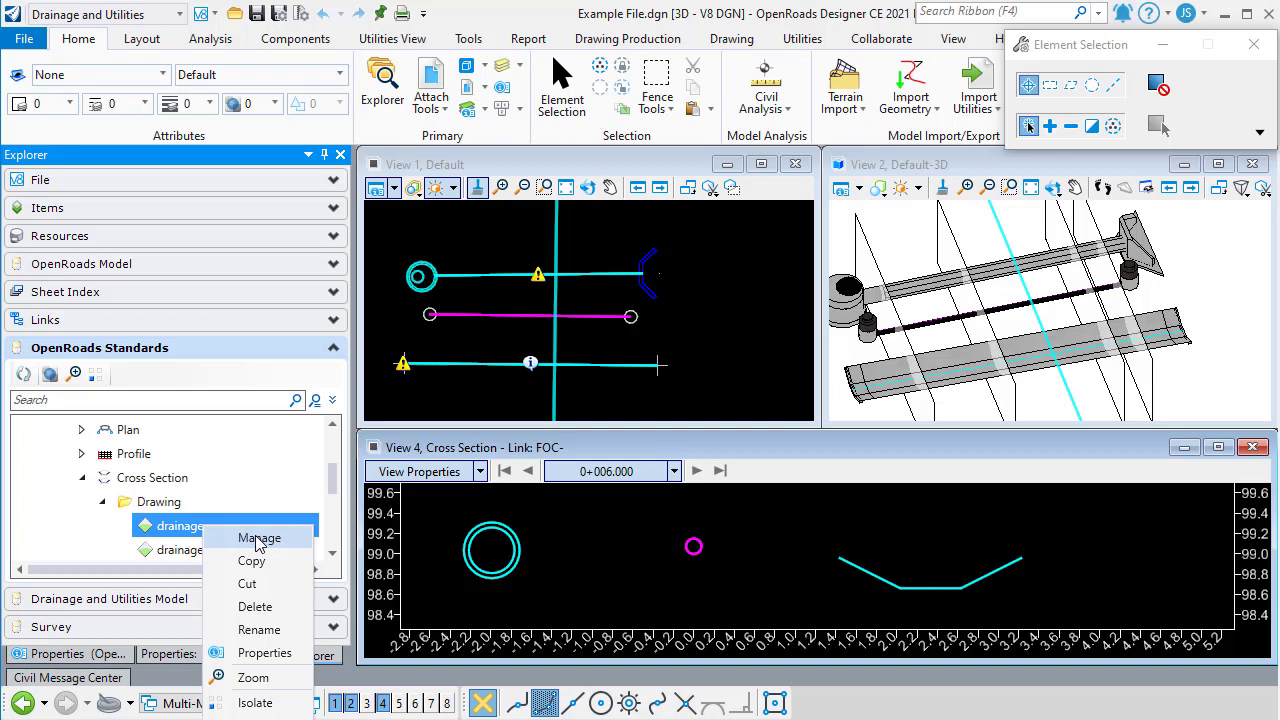
pyautogui.click(259, 539)
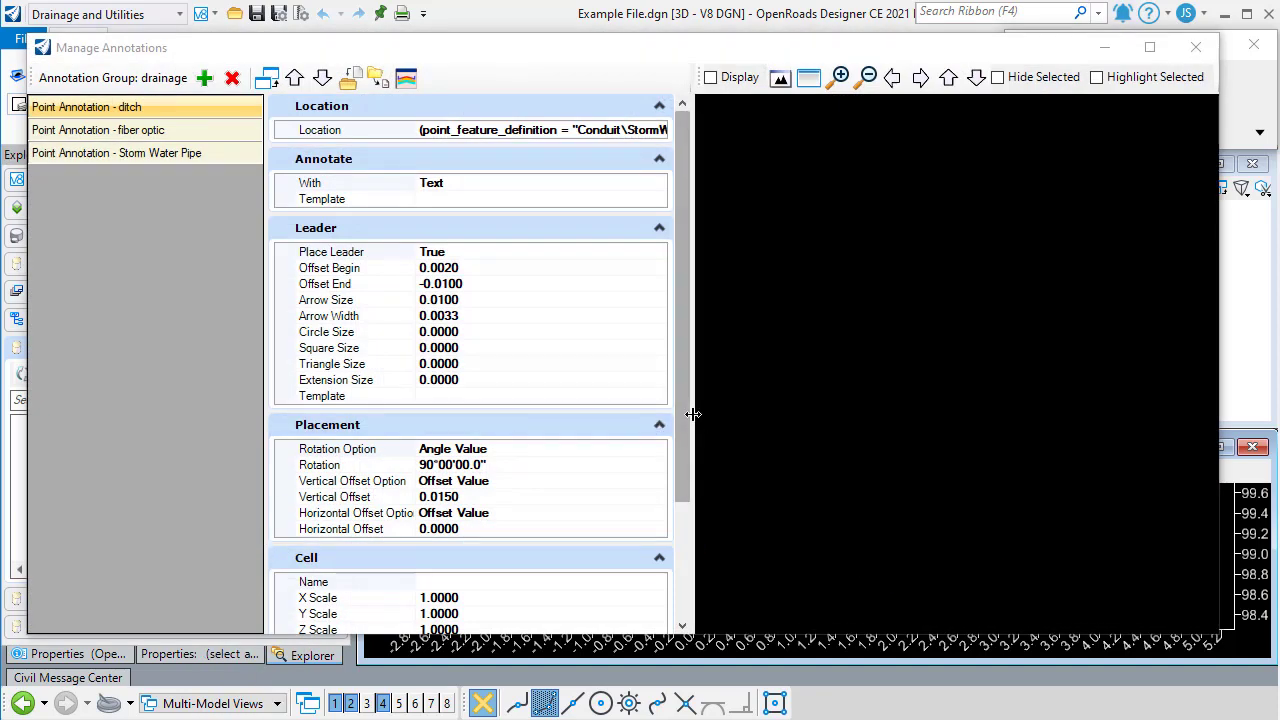
pyautogui.moveTo(693, 413); pyautogui.dragTo(1133, 412)
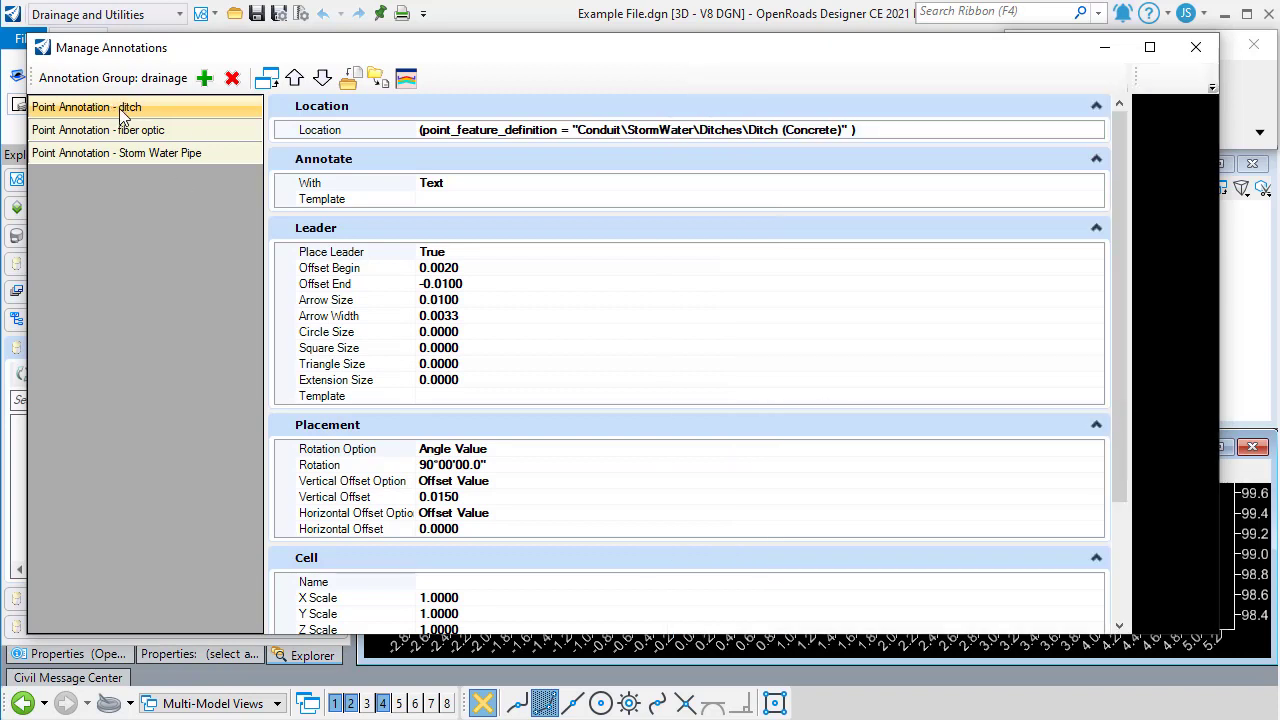
# Step: Review the location expressions of the ditch, fiber optic and Storm Water Pipe point annotations
pyautogui.click(888, 131)
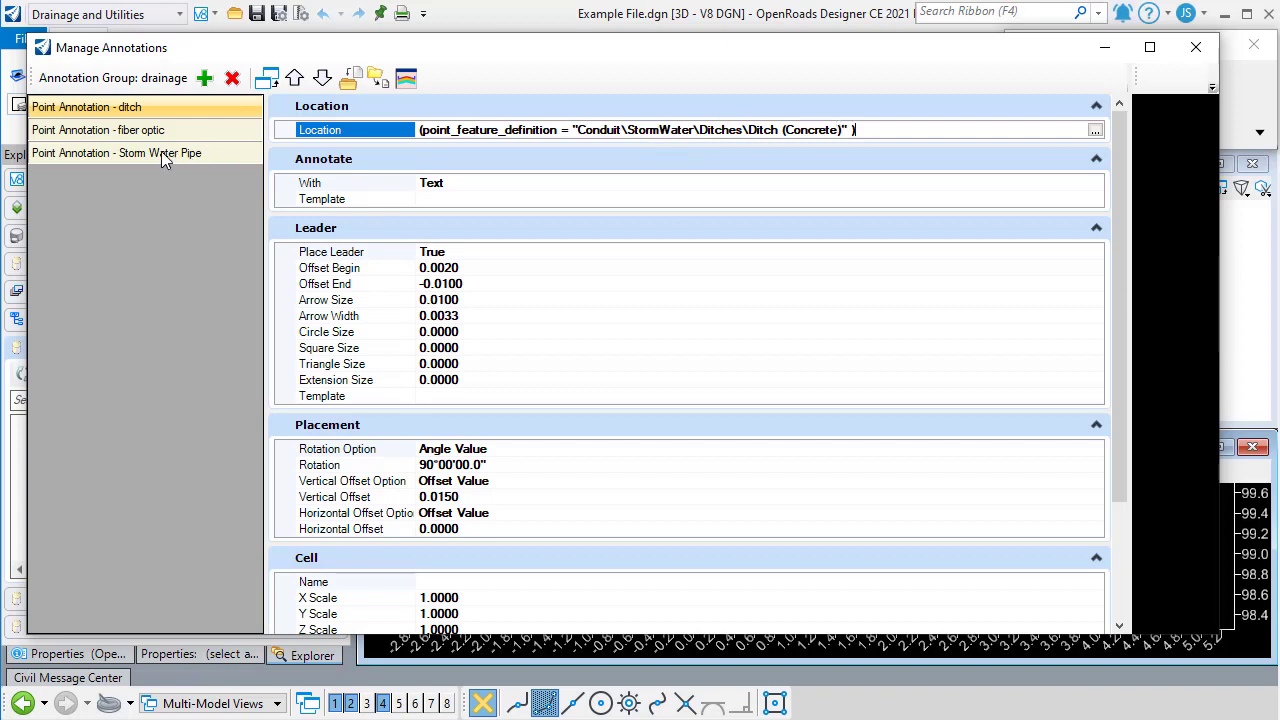
pyautogui.click(152, 131)
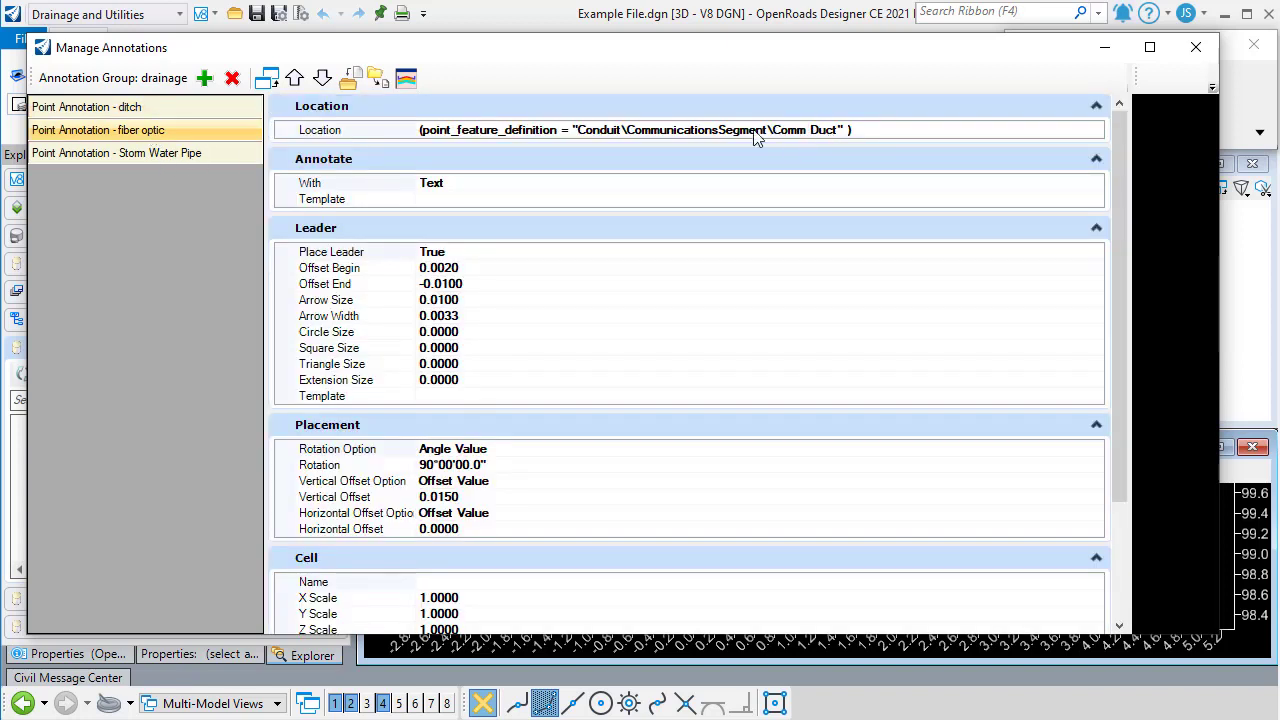
pyautogui.click(171, 152)
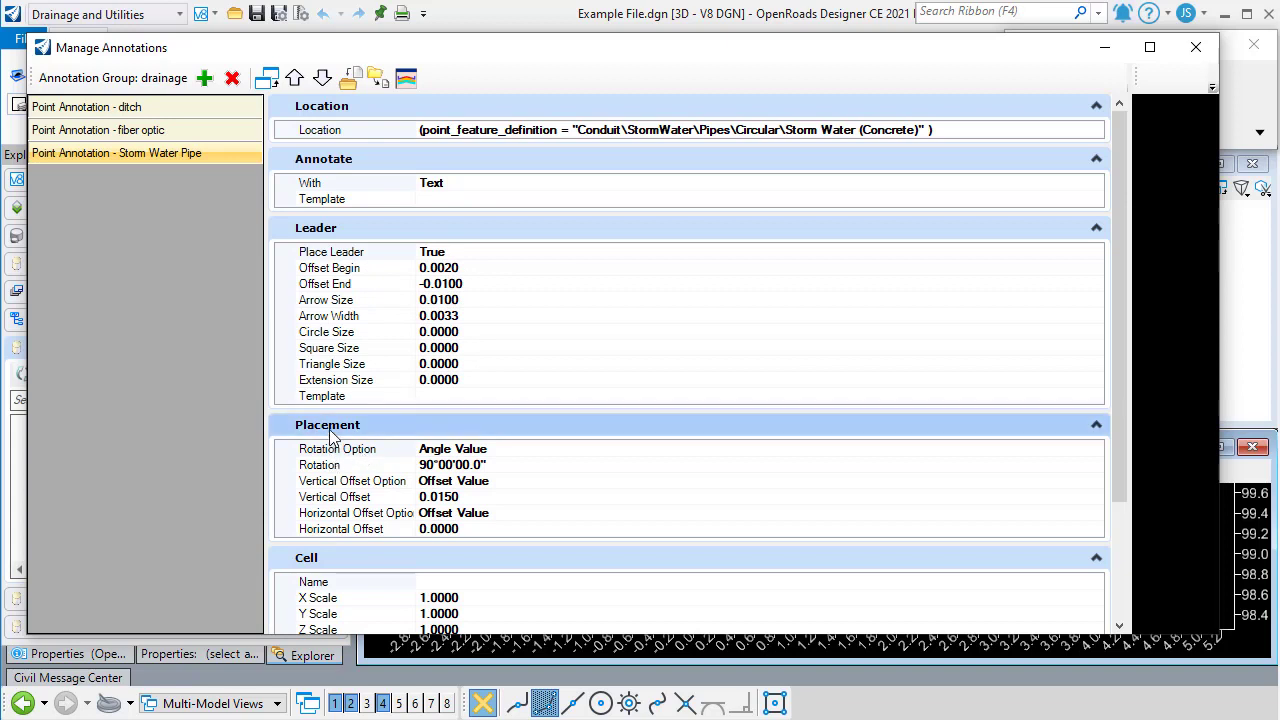
# Step: Review the rotation, text style and text favorite of the Storm Water Pipe point annotation
pyautogui.click(338, 466)
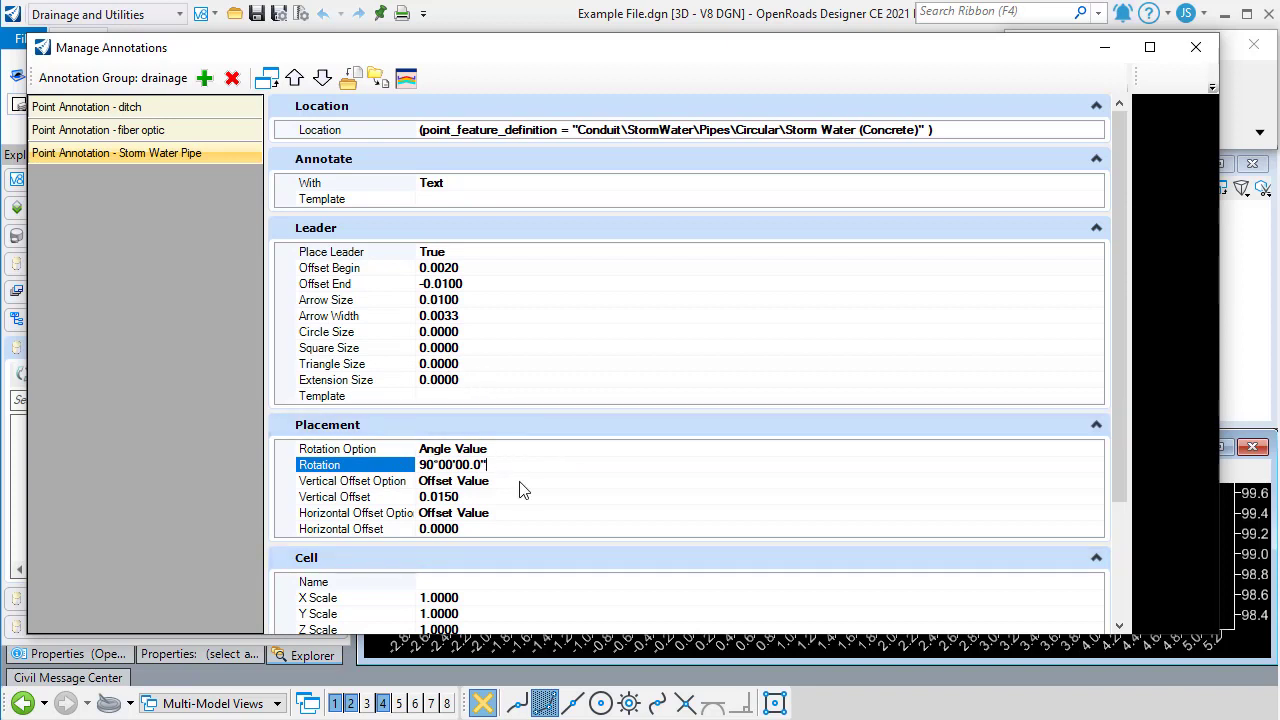
pyautogui.scroll(-3, 520, 487)
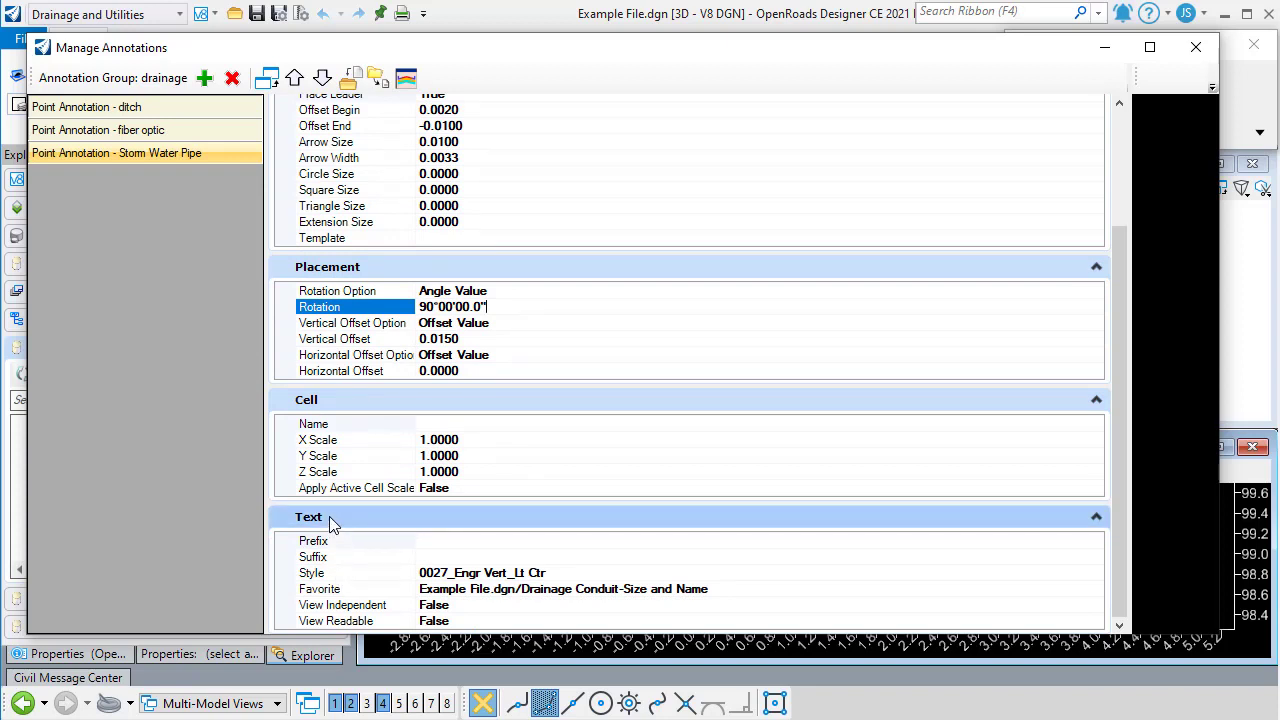
pyautogui.click(560, 574)
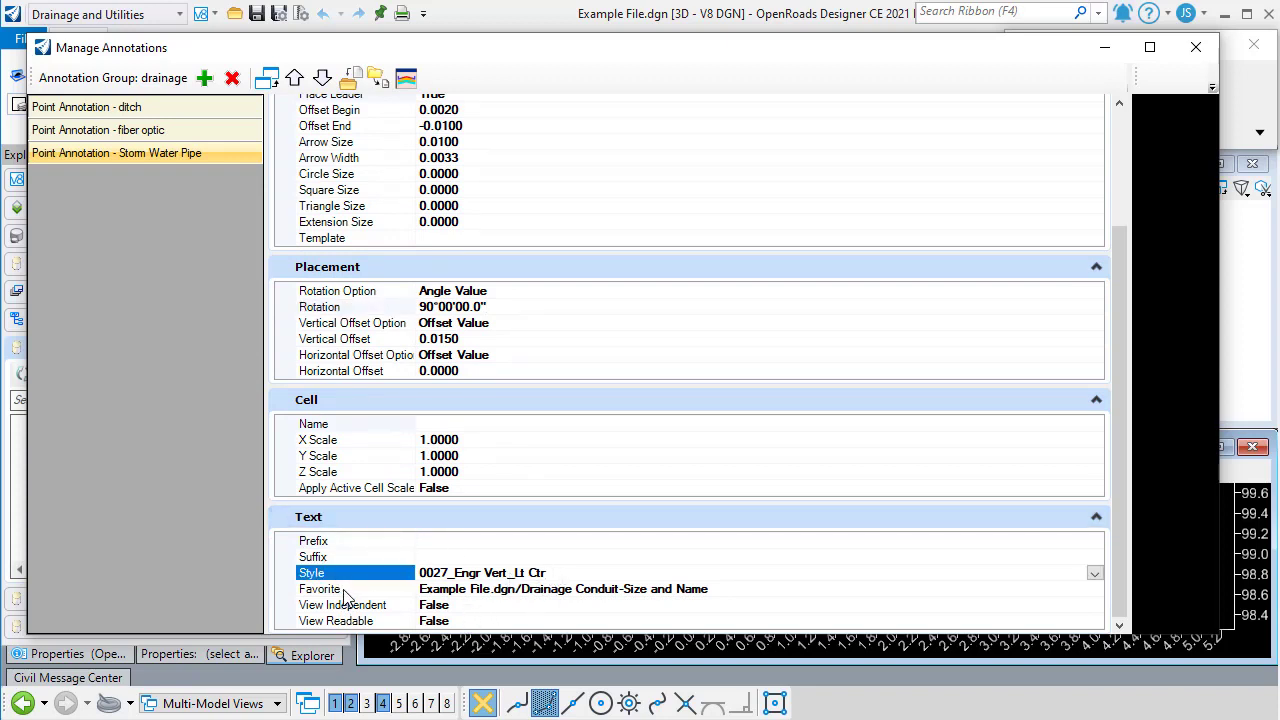
pyautogui.click(347, 591)
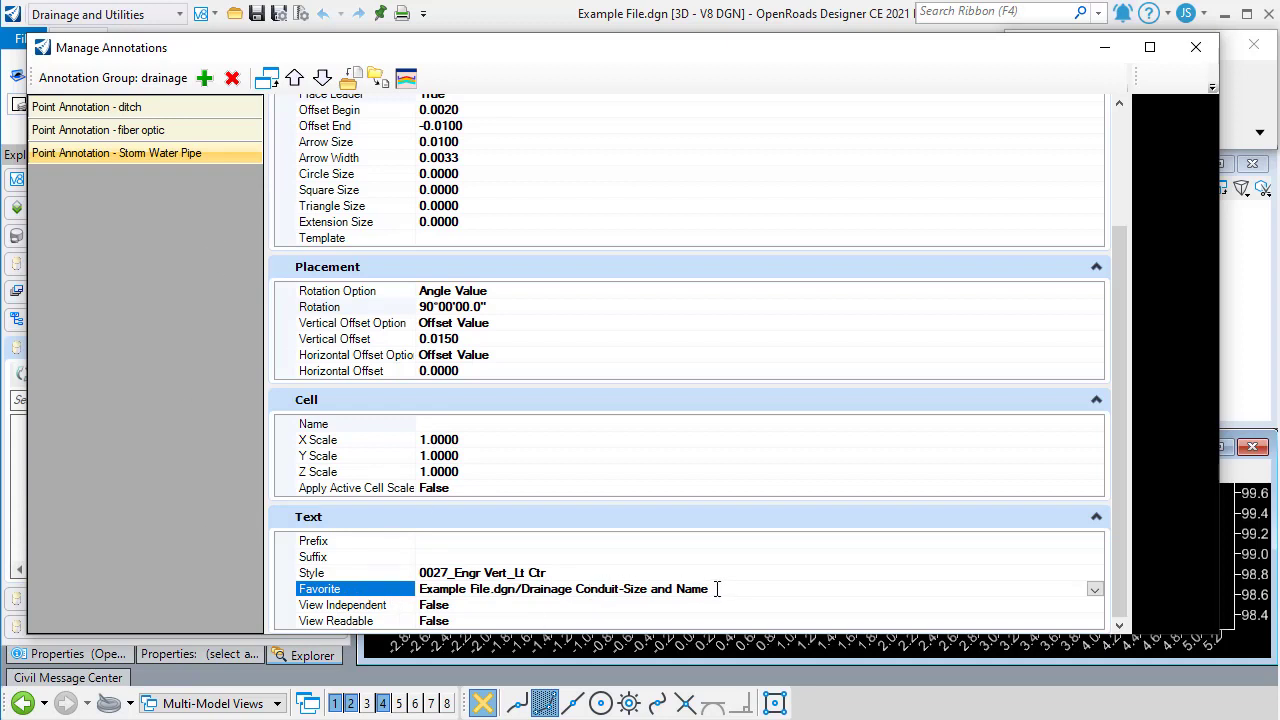
pyautogui.moveTo(717, 589); pyautogui.dragTo(514, 591)
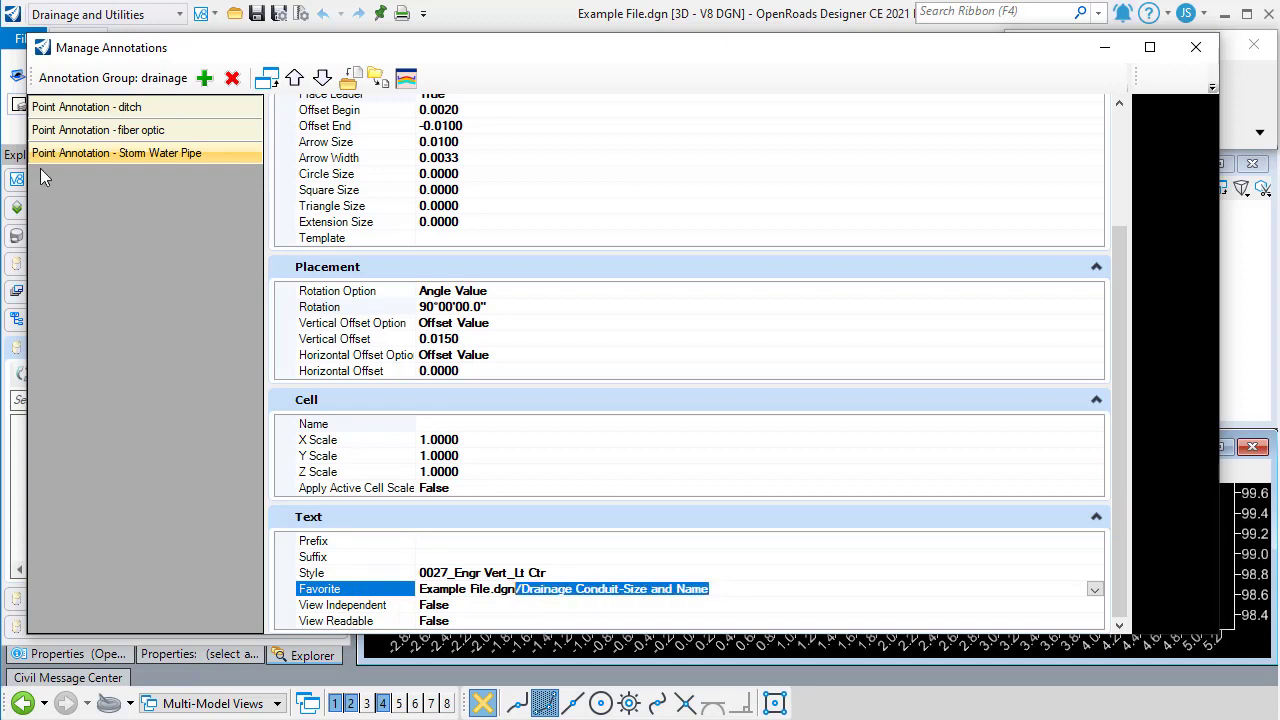
# Step: Compare the text favorites of the fiber optic and Storm Water Pipe annotations, and close the annotation manager
pyautogui.click(149, 131)
pyautogui.scroll(-3, 547, 568)
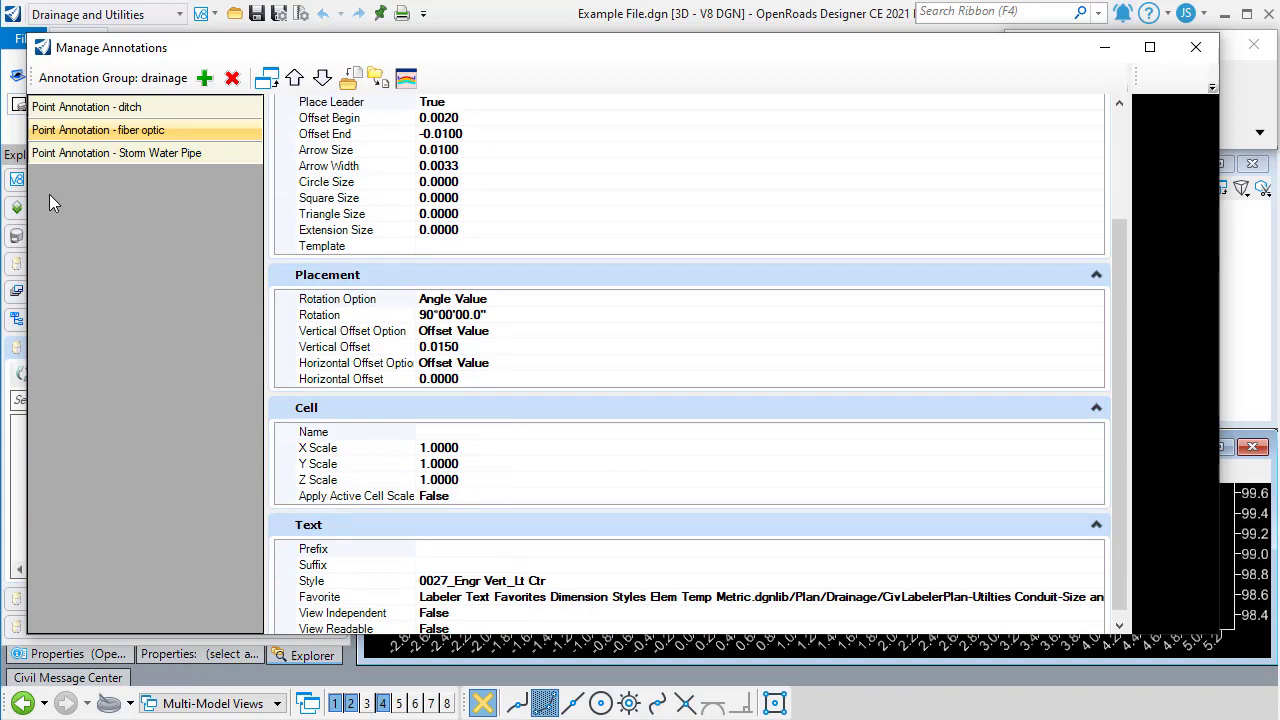
pyautogui.click(134, 155)
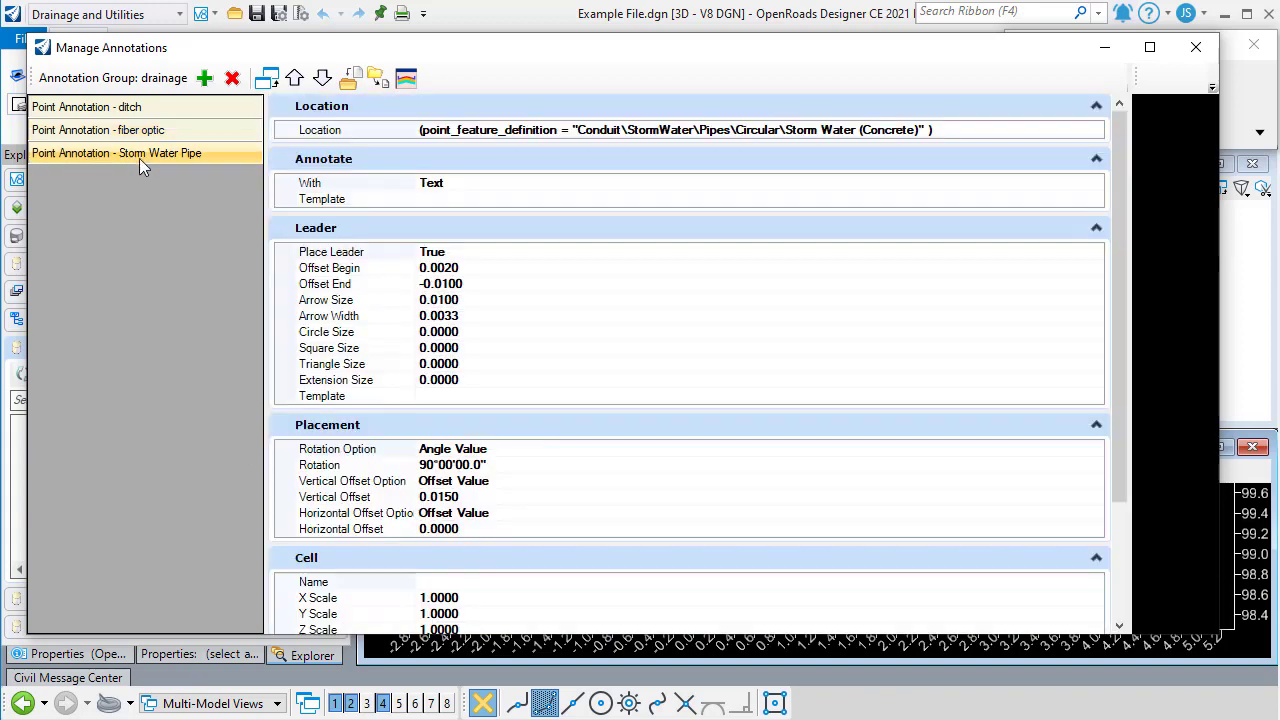
pyautogui.scroll(-5, 705, 528)
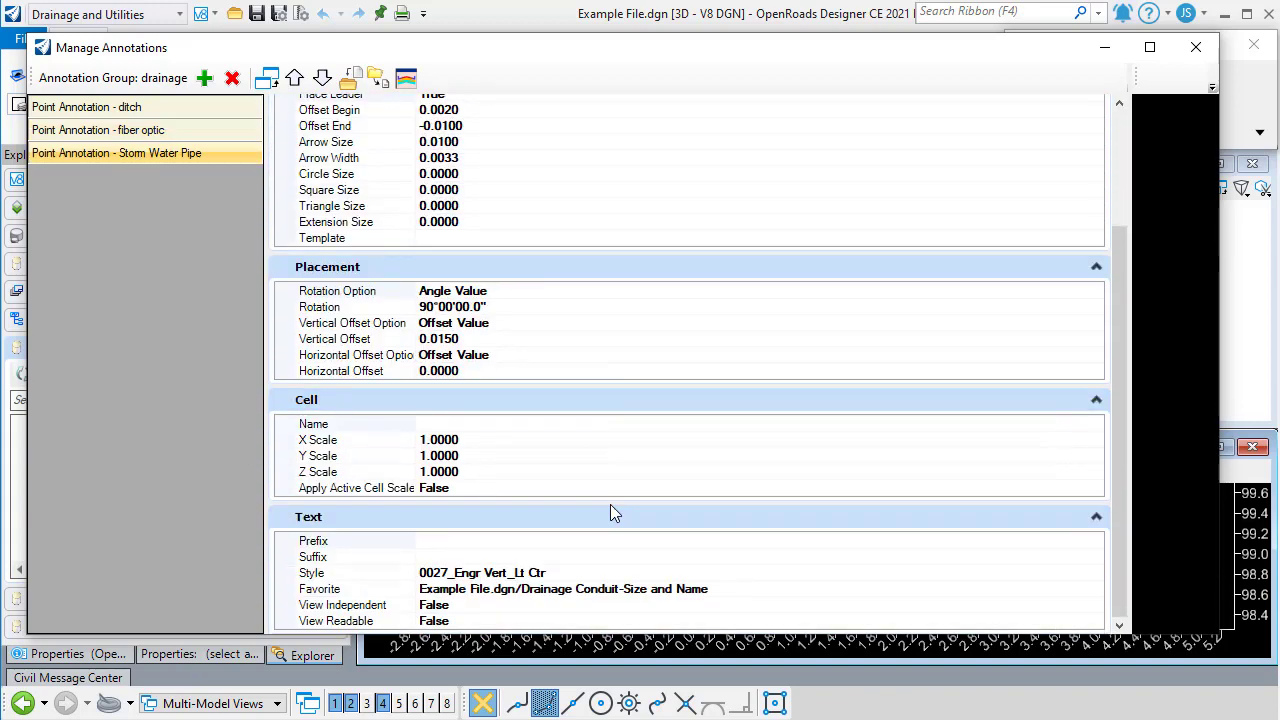
pyautogui.click(718, 589)
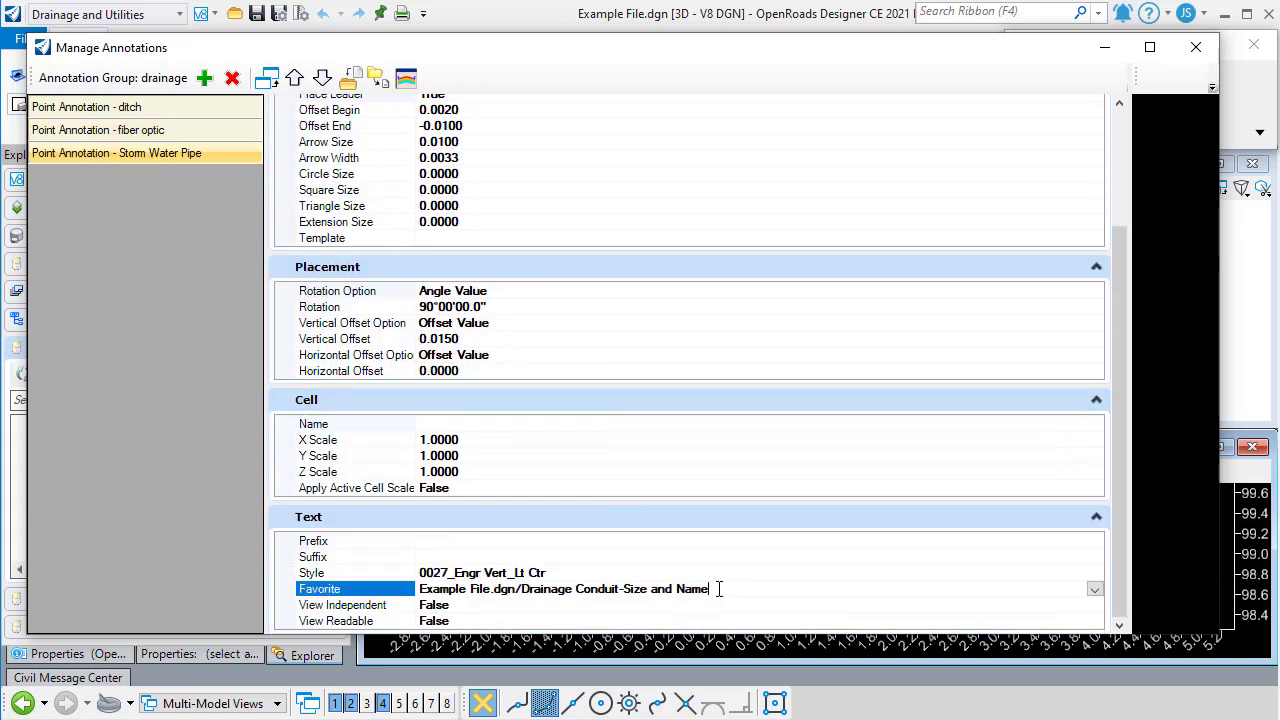
pyautogui.click(1196, 50)
# Step: Open the Text Favorite Manager and display the "Drainage Conduit-Size and Name" favorite from Example File.dgn
pyautogui.click(668, 38)
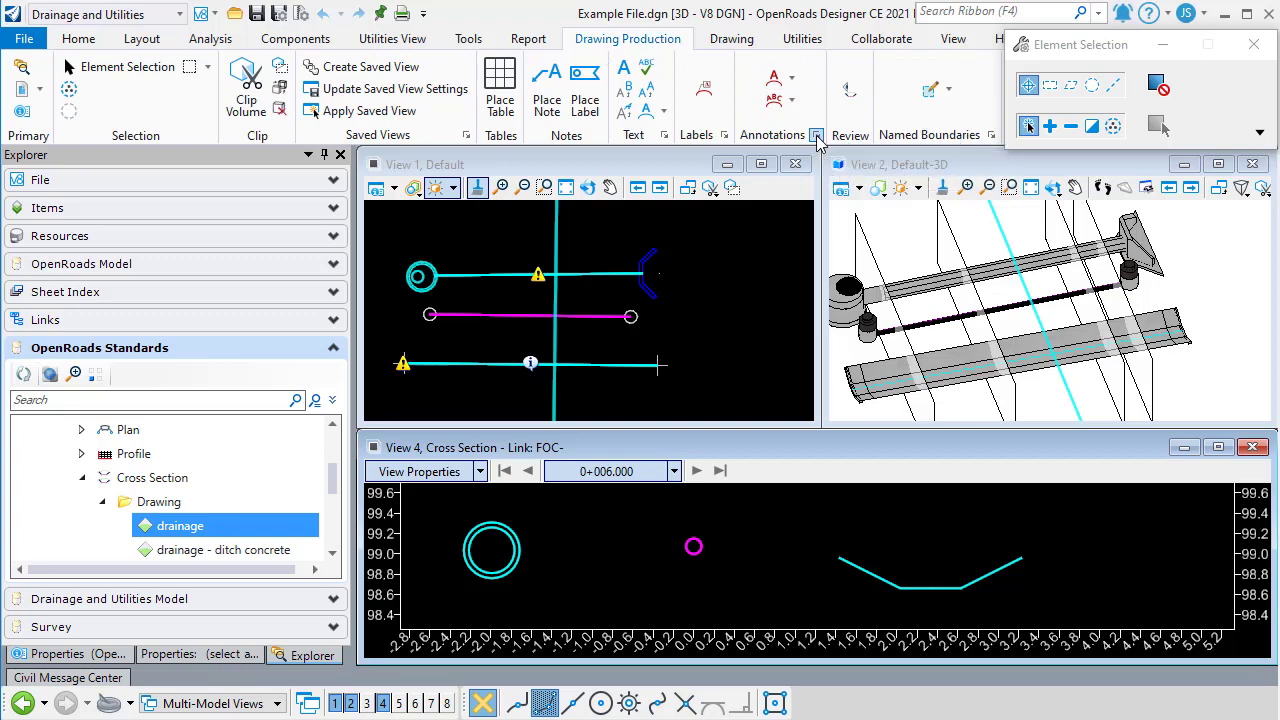
pyautogui.click(816, 135)
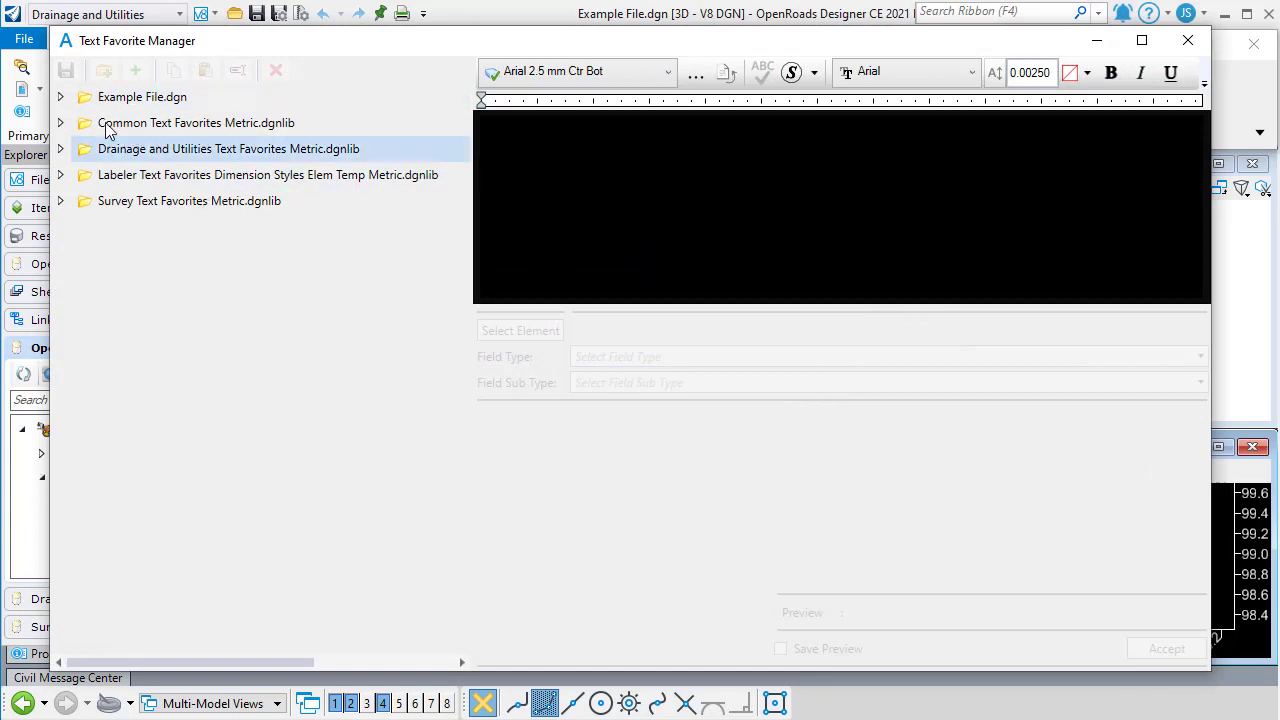
pyautogui.click(60, 97)
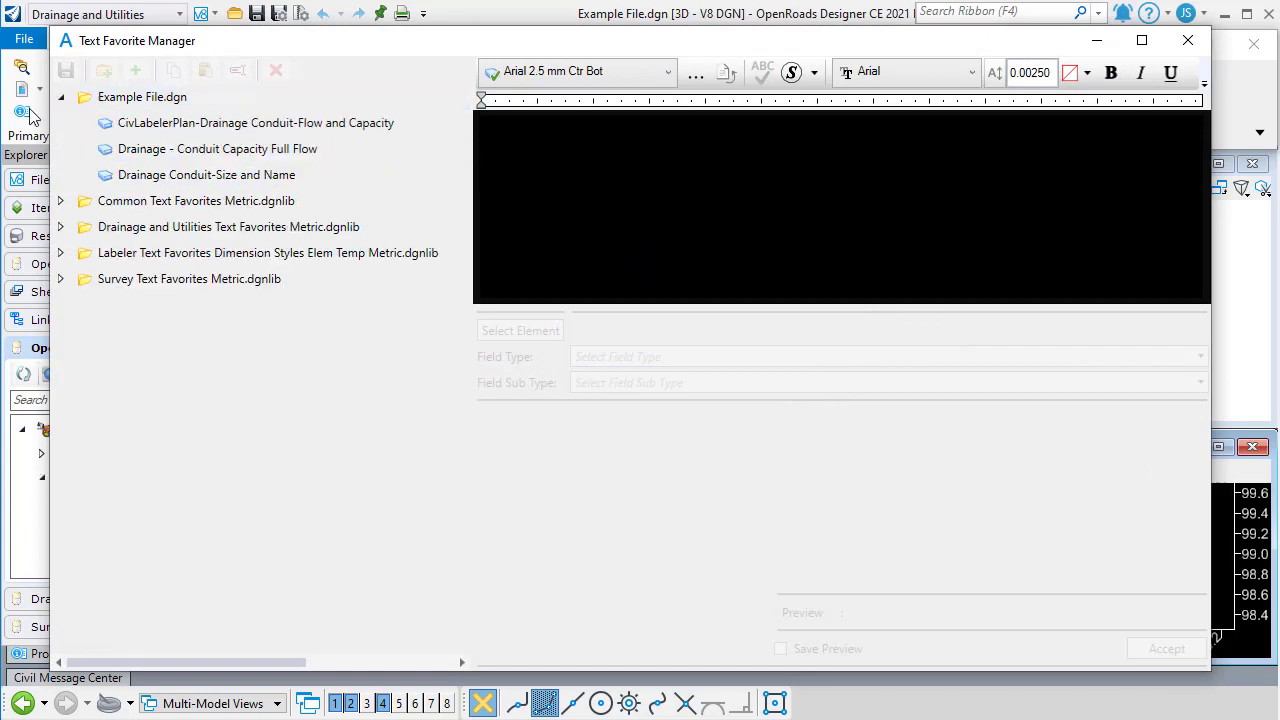
pyautogui.click(245, 179)
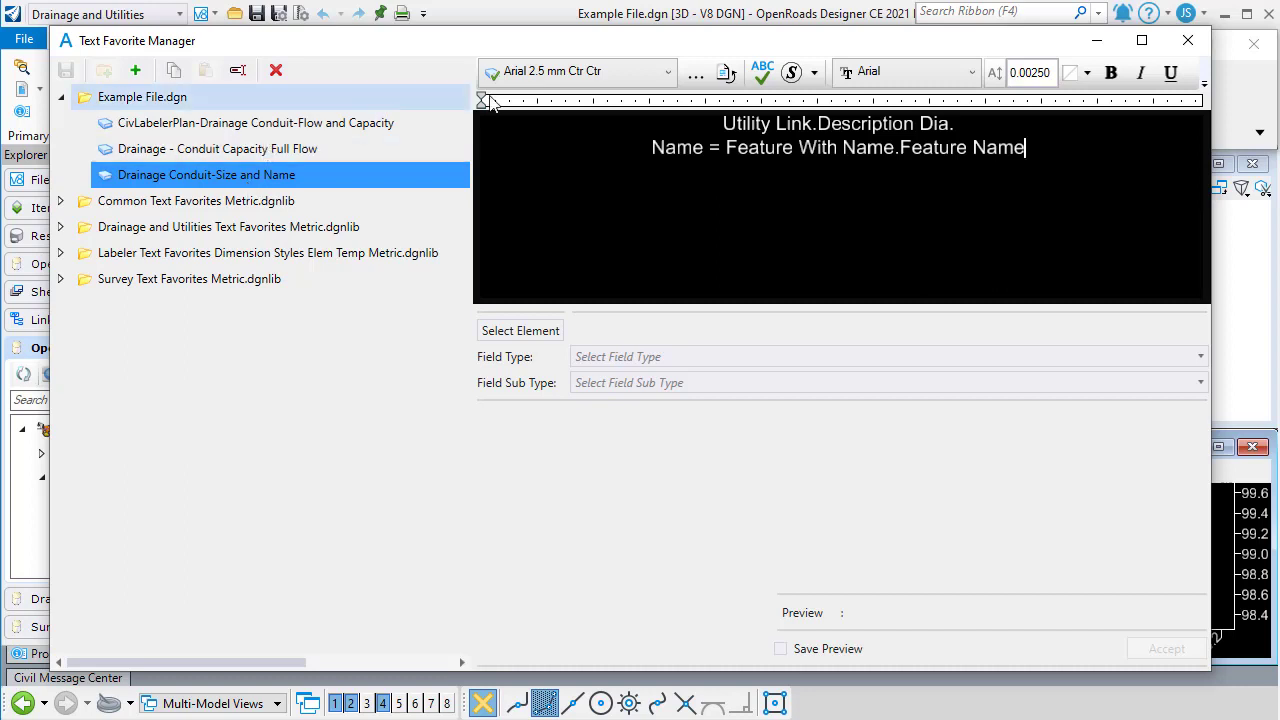
# Step: Inspect the Utility Link.Description and Feature With Name.Feature Name fields of the text favorite, and close the manager
pyautogui.click(919, 123)
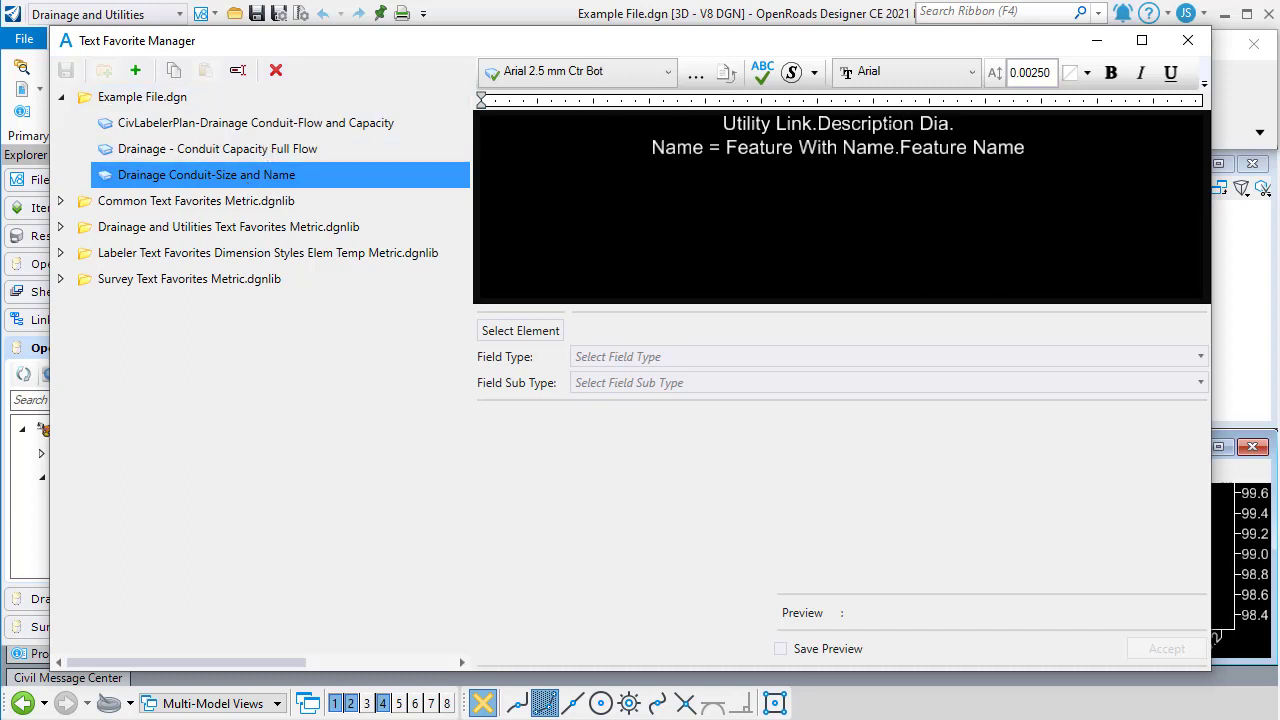
pyautogui.click(819, 123)
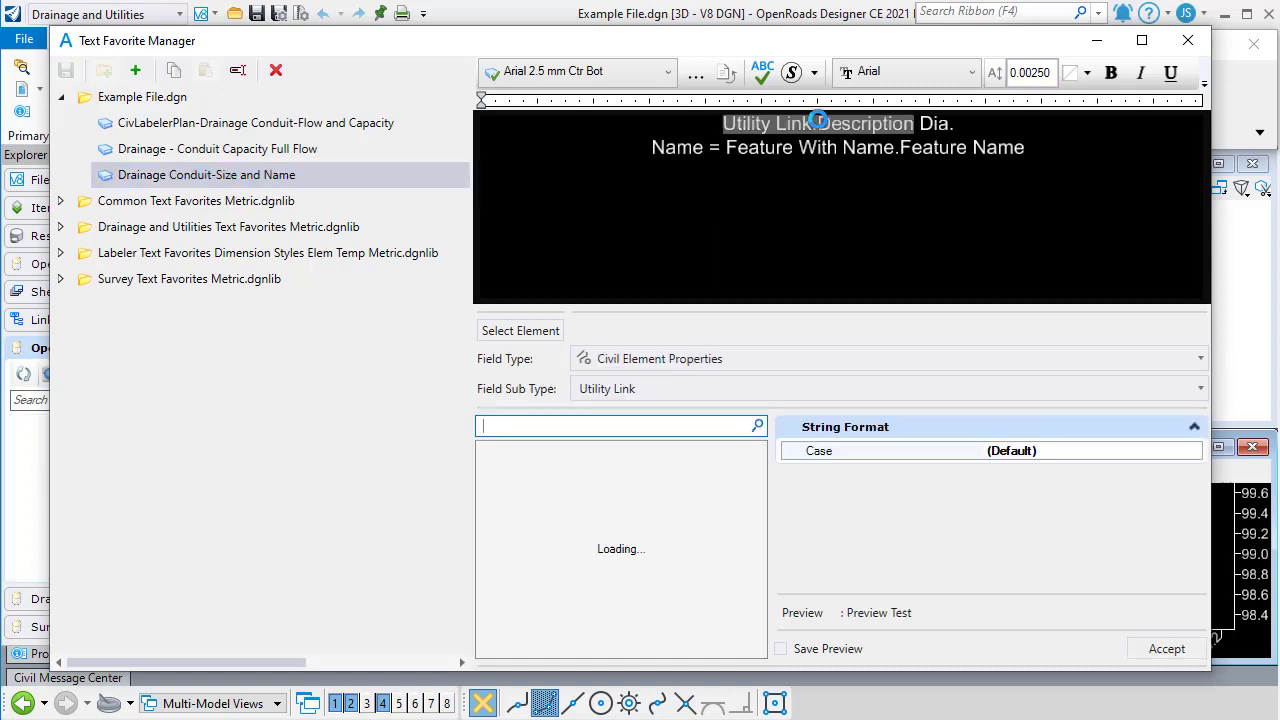
pyautogui.click(934, 123)
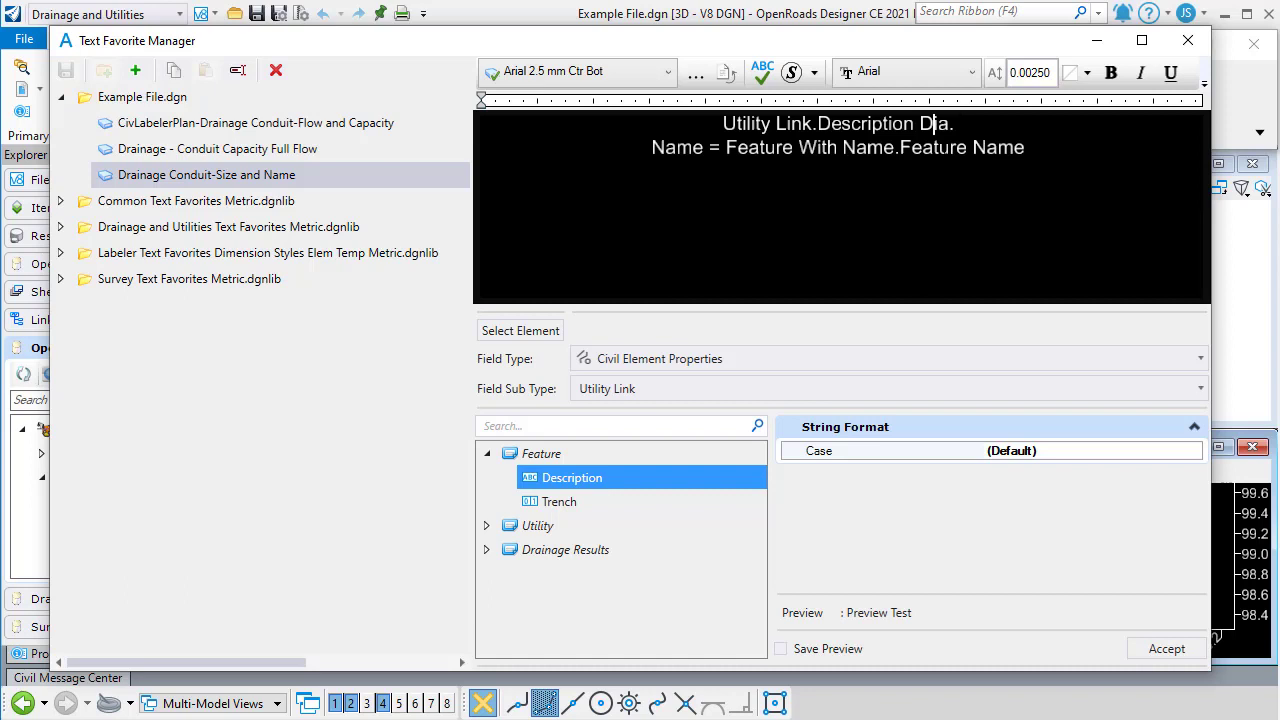
pyautogui.click(867, 148)
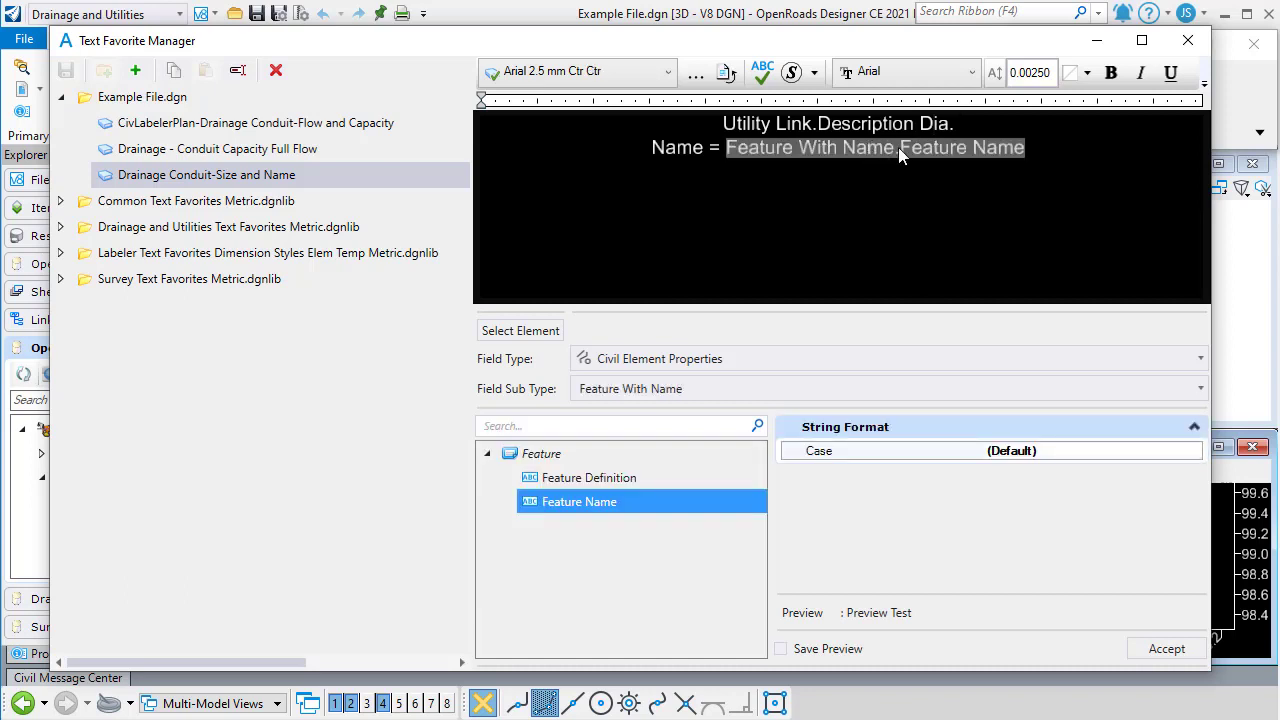
pyautogui.click(1189, 41)
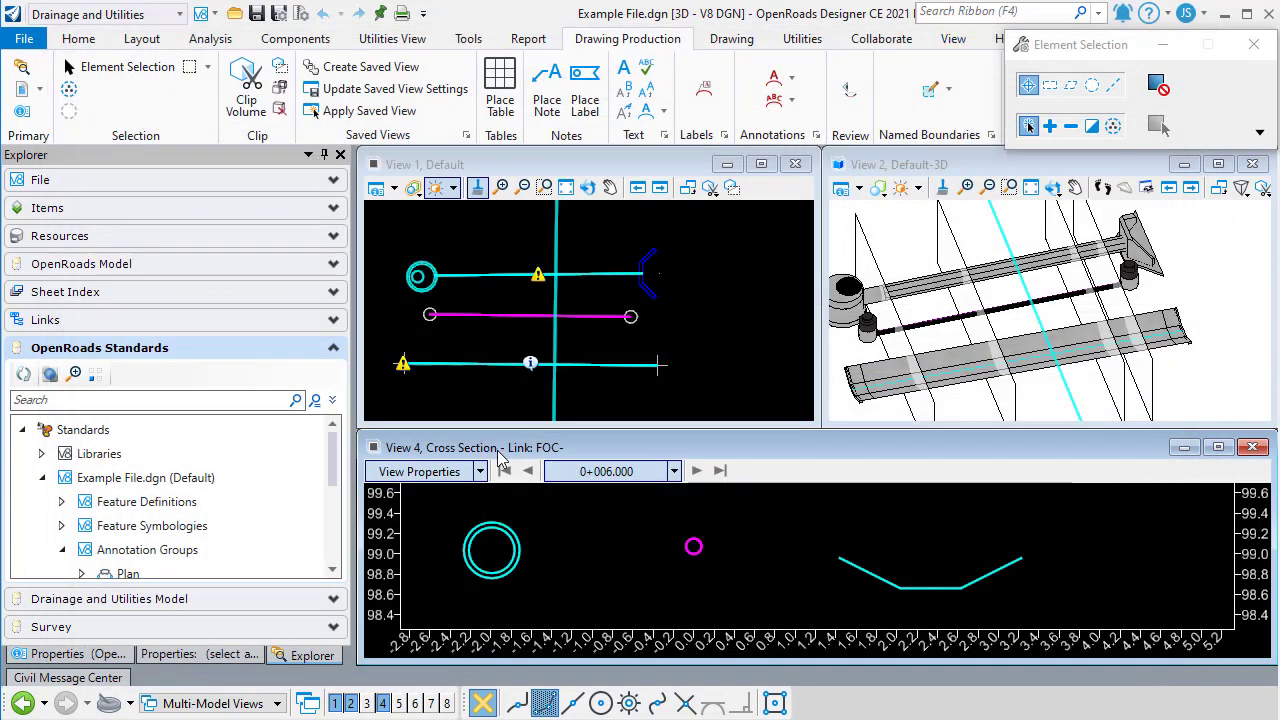
# Step: Select the storm water link in the plan view and check its Description and Feature Name properties
pyautogui.click(481, 276)
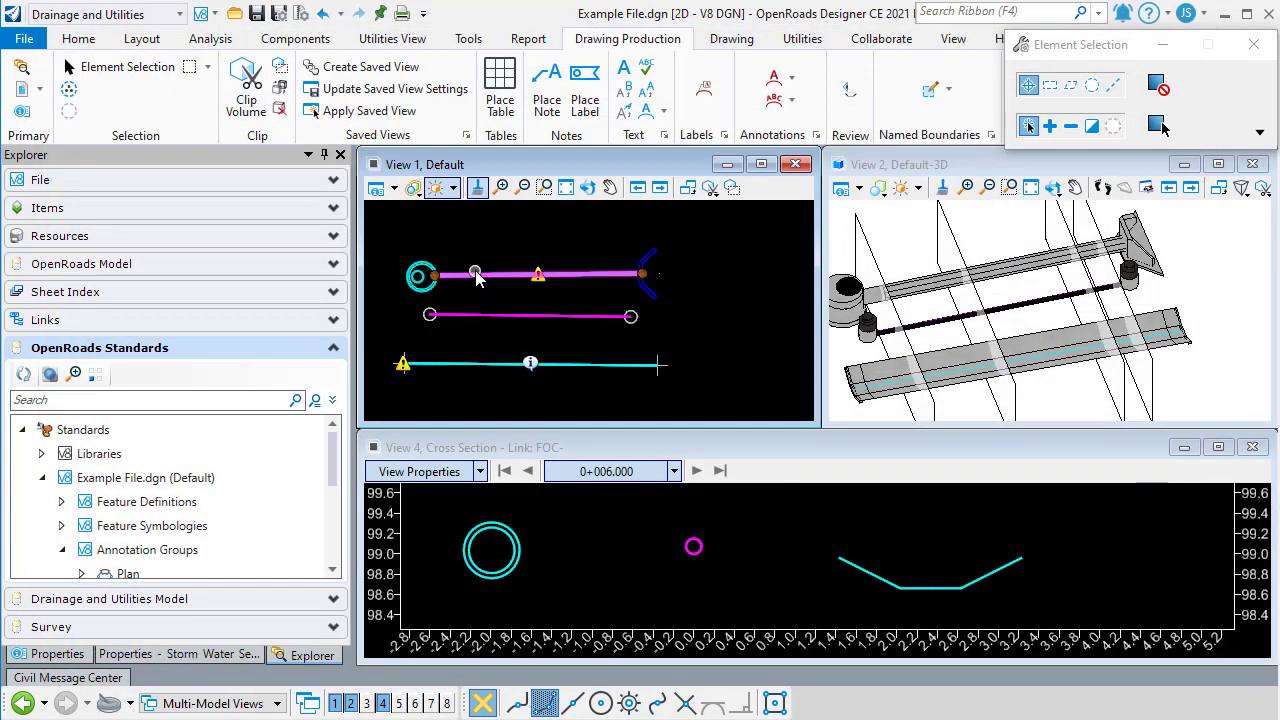
pyautogui.click(84, 658)
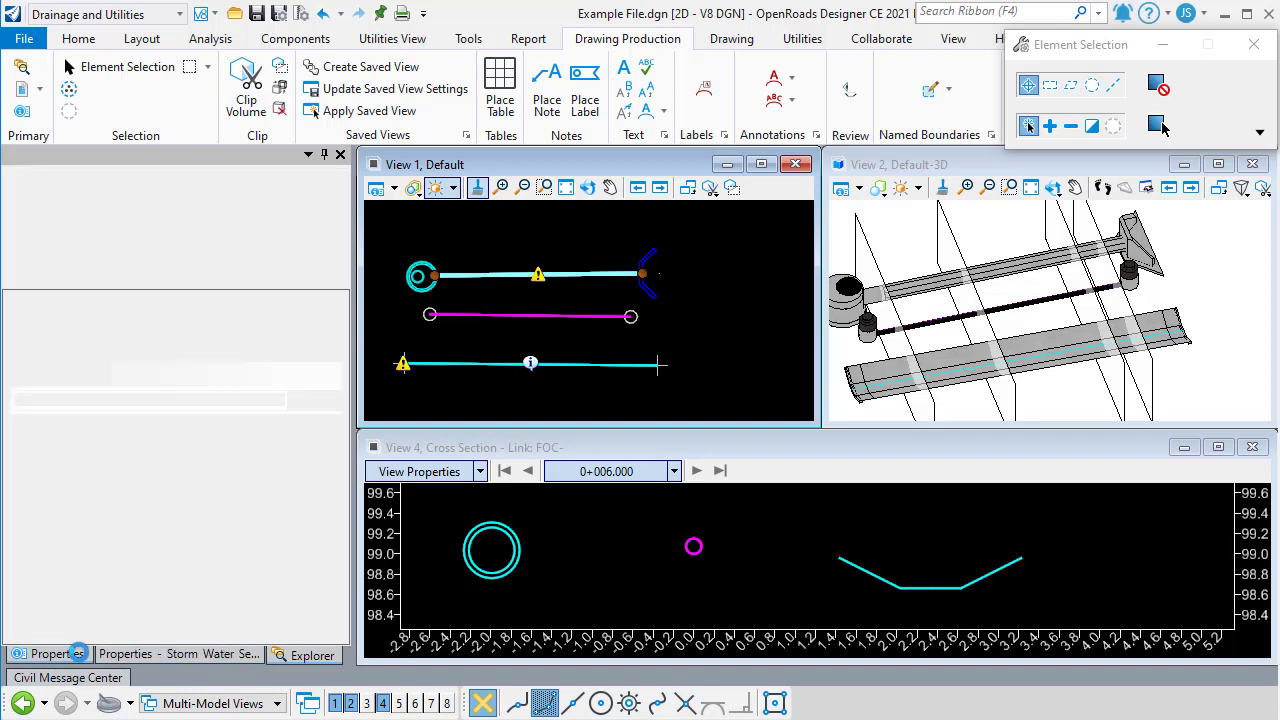
pyautogui.scroll(-1, 200, 478)
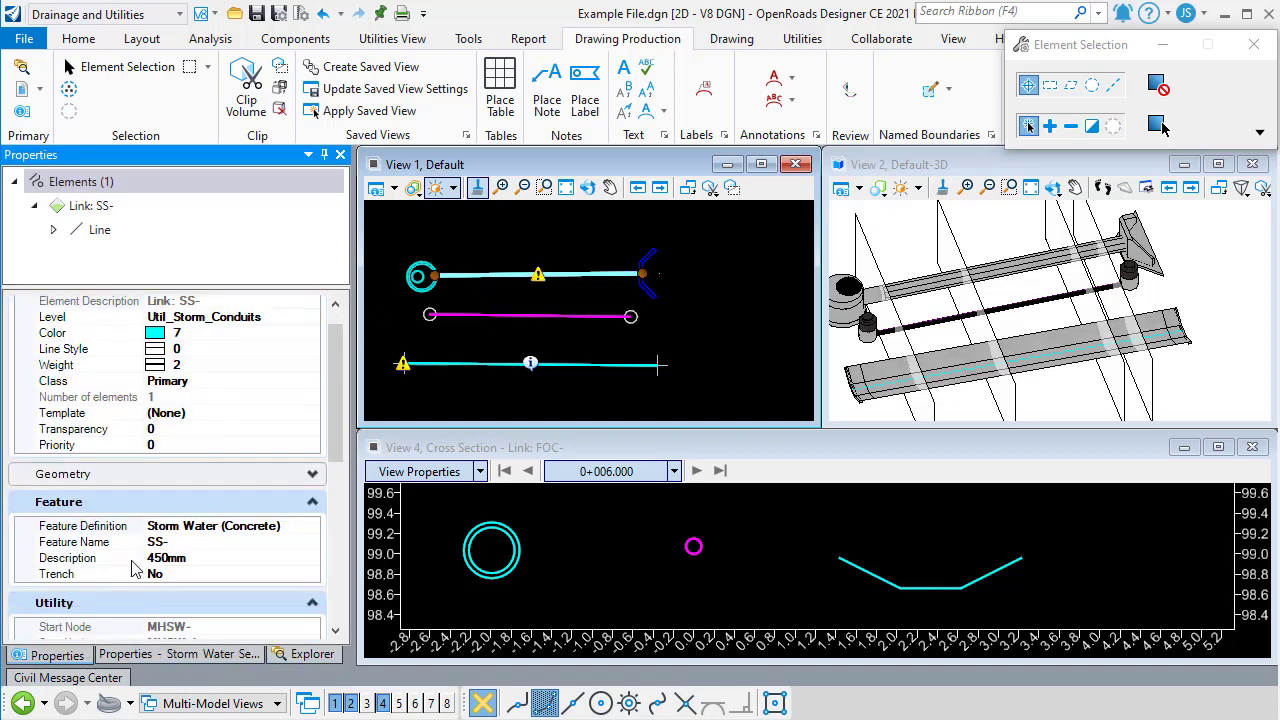
pyautogui.click(118, 558)
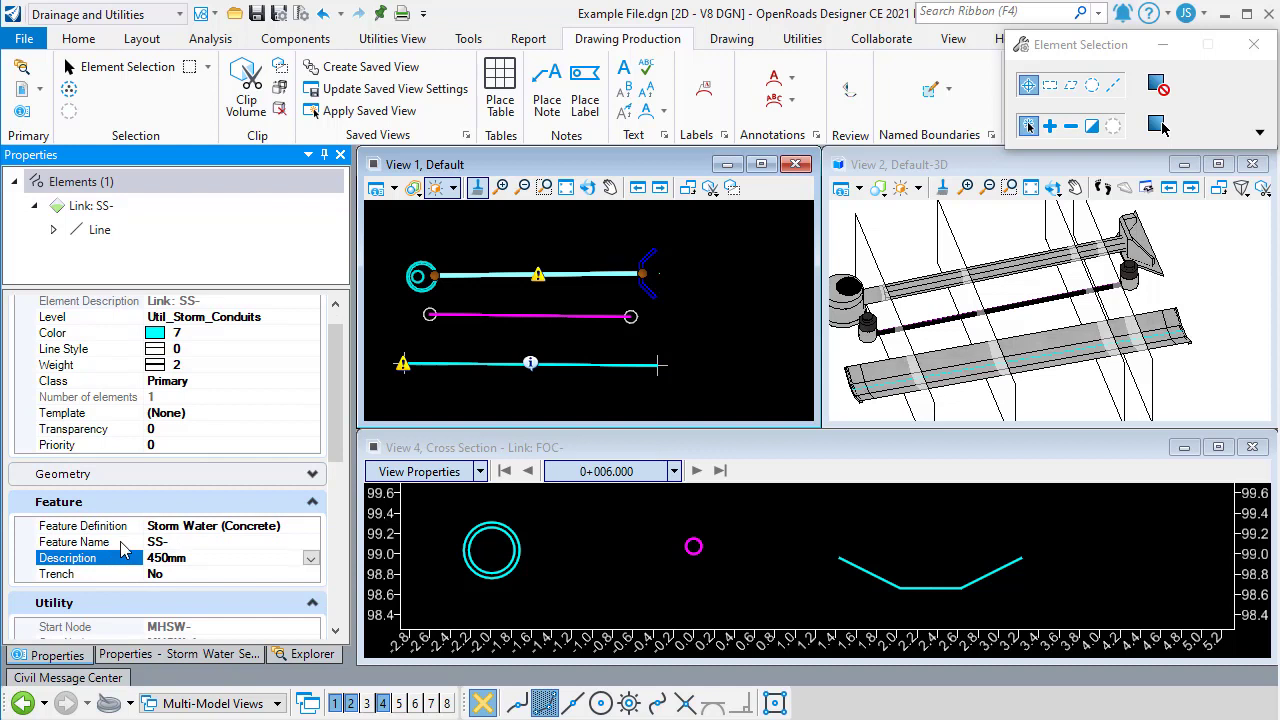
pyautogui.click(120, 545)
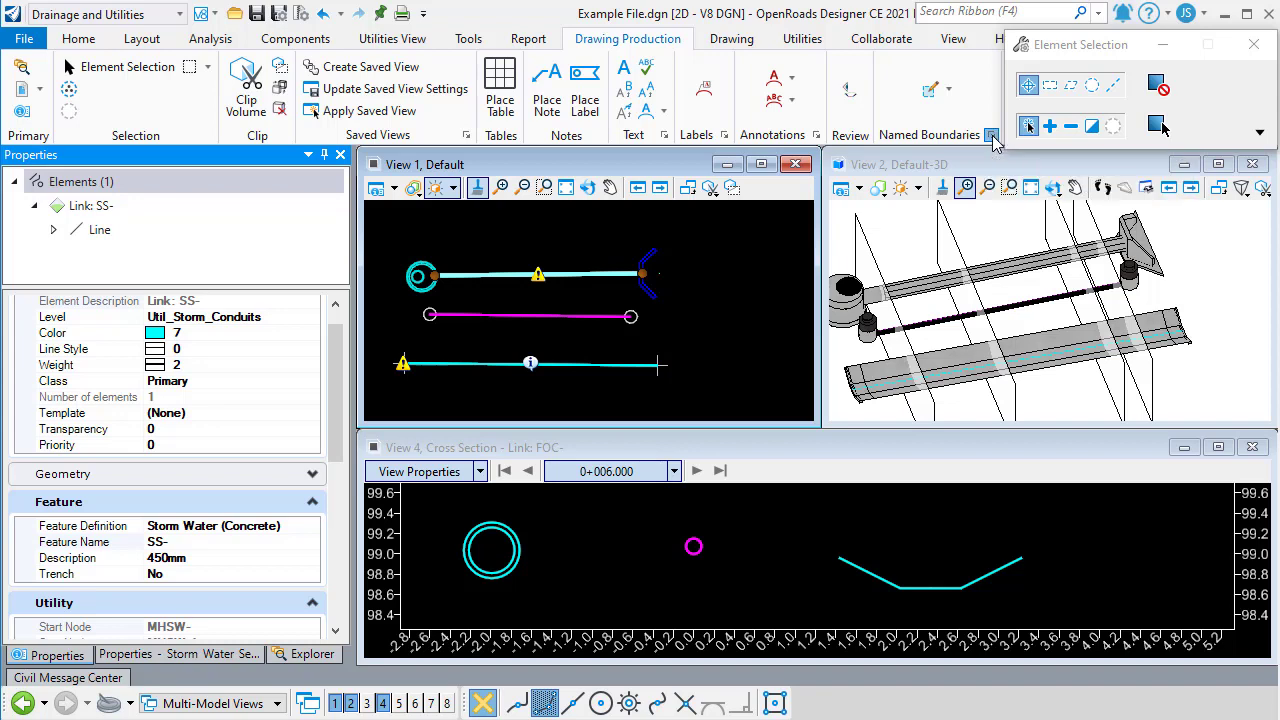
# Step: Open the Named Boundaries manager and start a cross section drawing from the Unnamed Cross Section group
pyautogui.click(991, 136)
pyautogui.moveTo(955, 178); pyautogui.dragTo(857, 211)
pyautogui.click(733, 343)
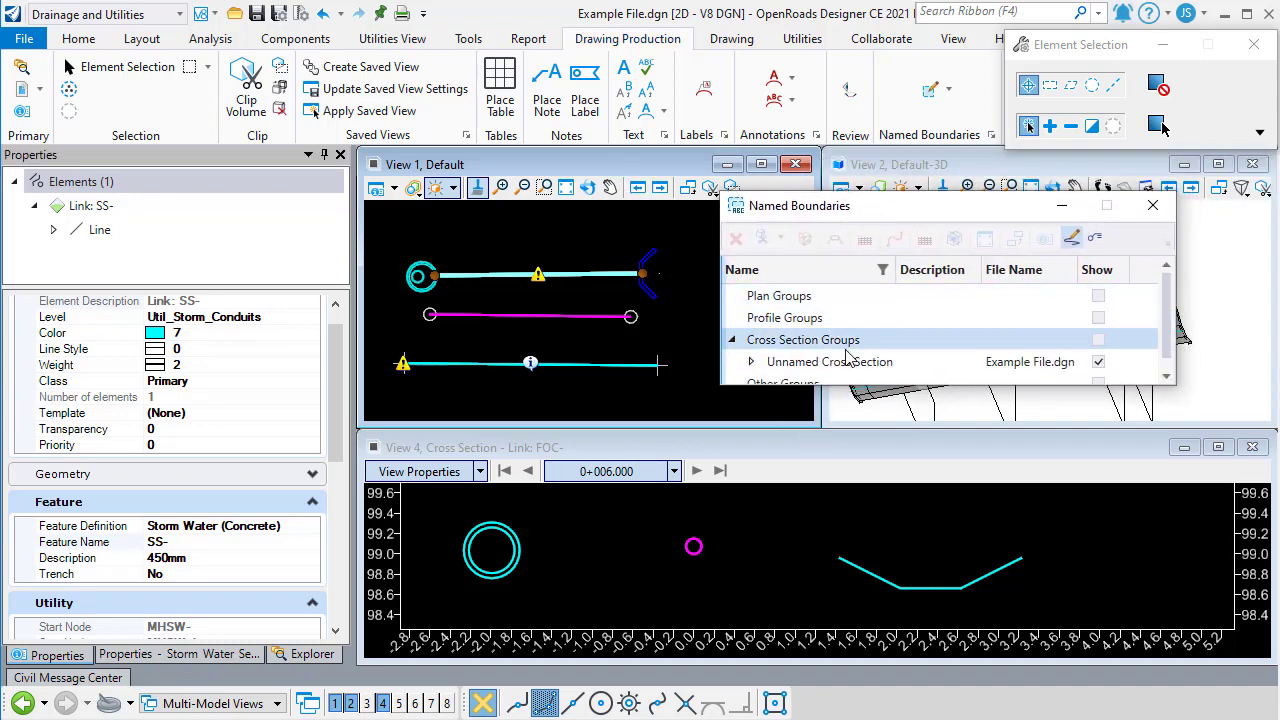
pyautogui.click(843, 364)
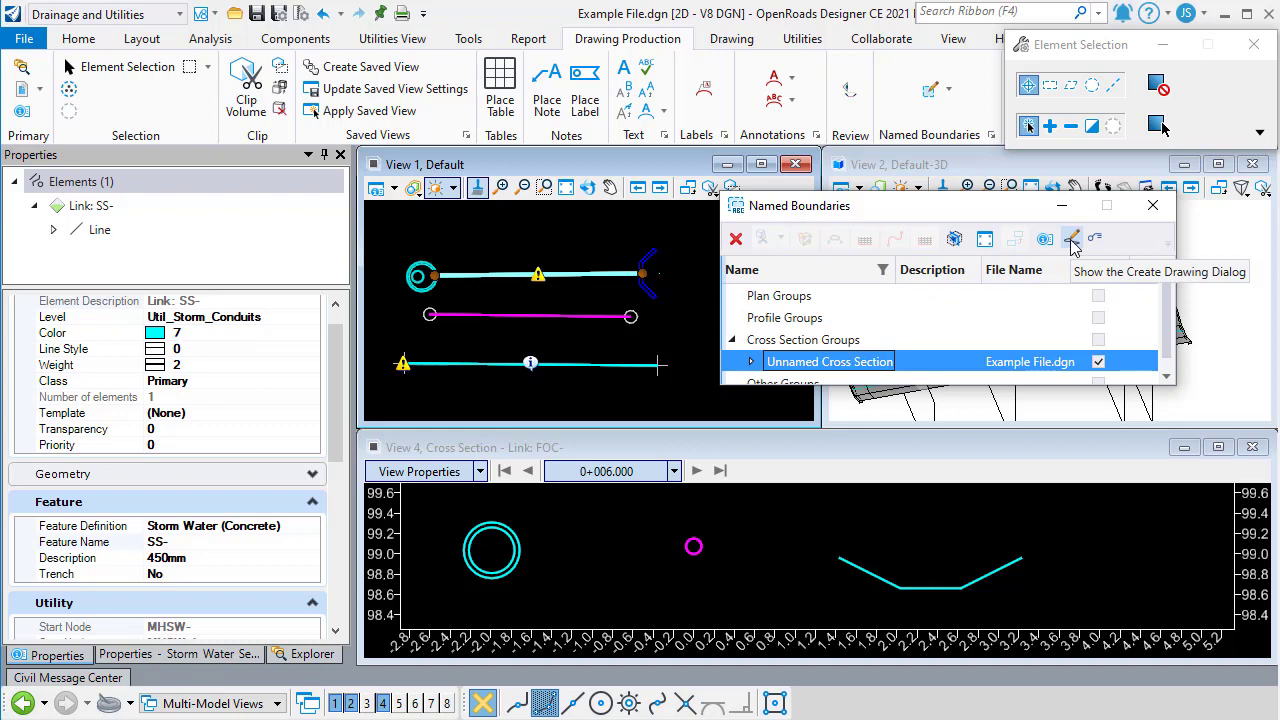
pyautogui.click(955, 242)
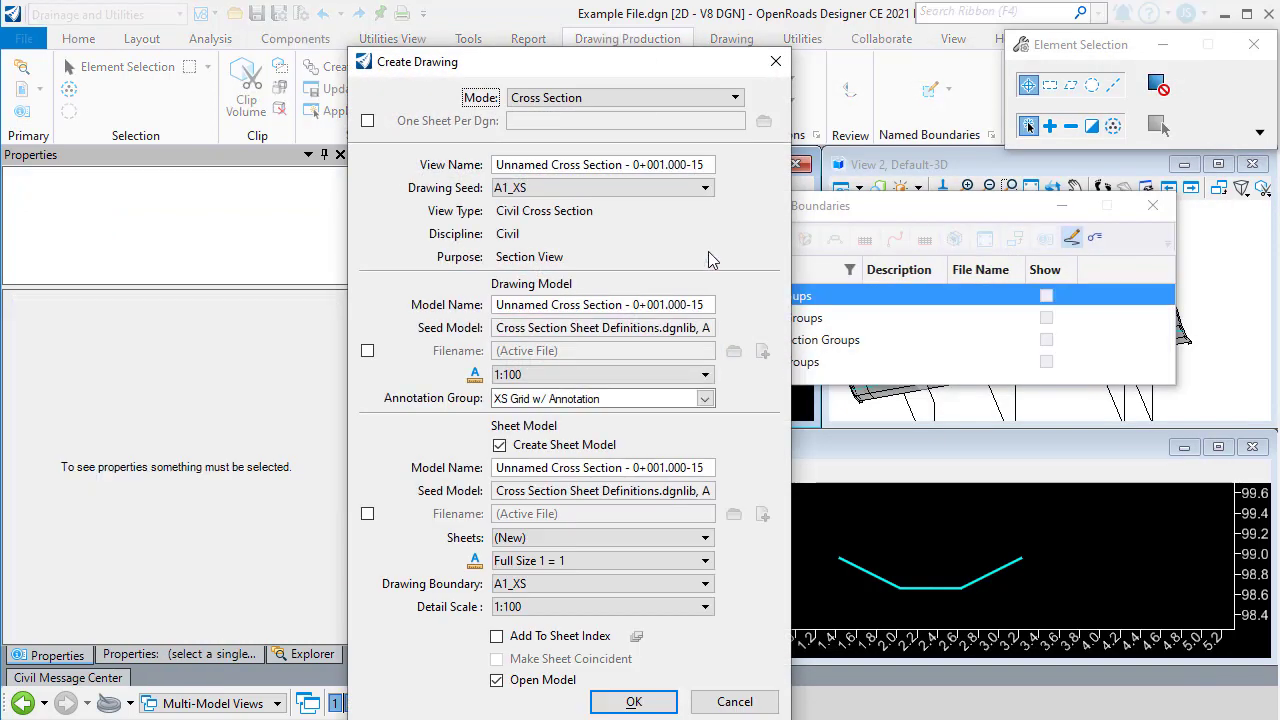
# Step: Set the annotation group to Cross Section > Drawing > drainage, create the drawing with its sheet, and examine the conduit labels
pyautogui.click(705, 398)
pyautogui.click(501, 434)
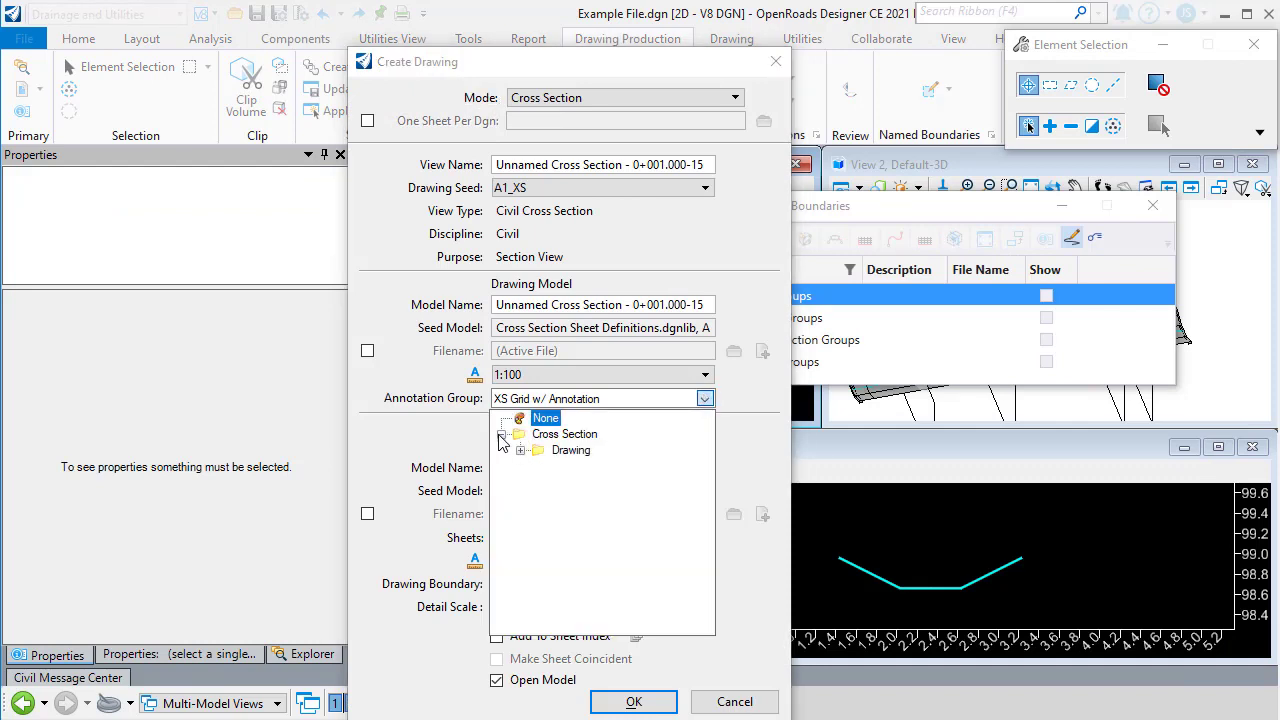
pyautogui.click(520, 450)
pyautogui.click(590, 482)
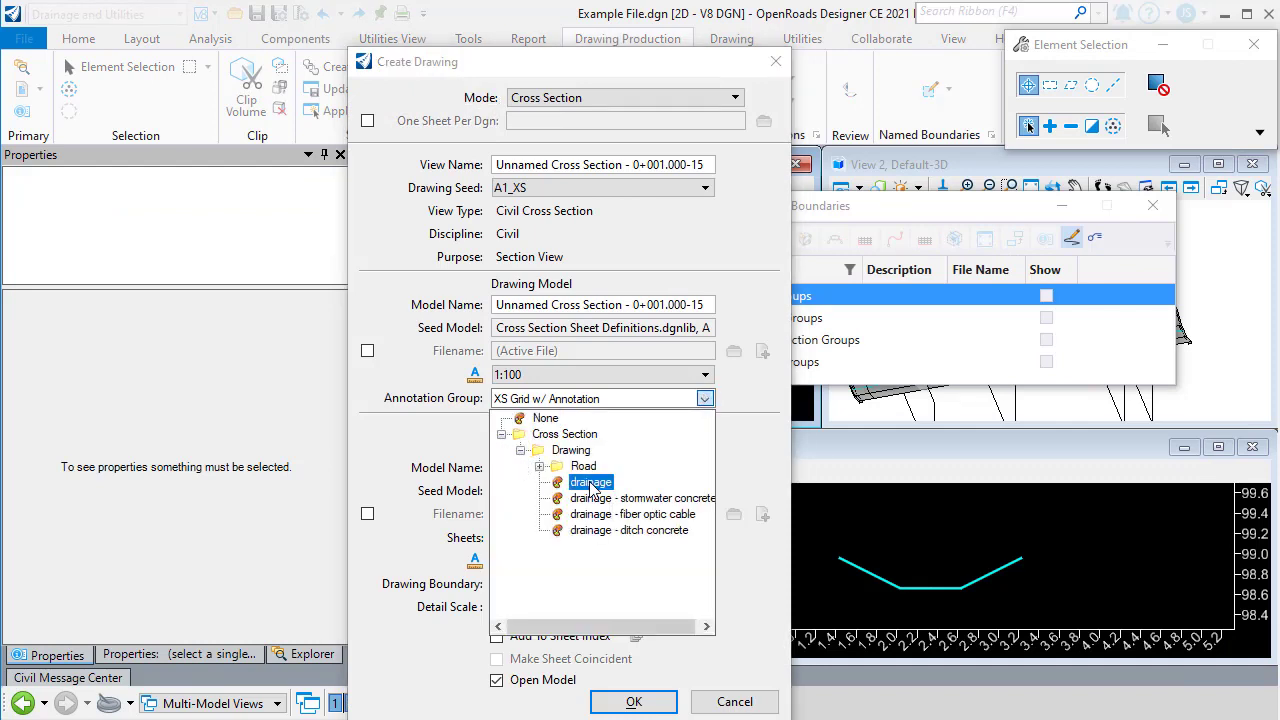
pyautogui.click(591, 482)
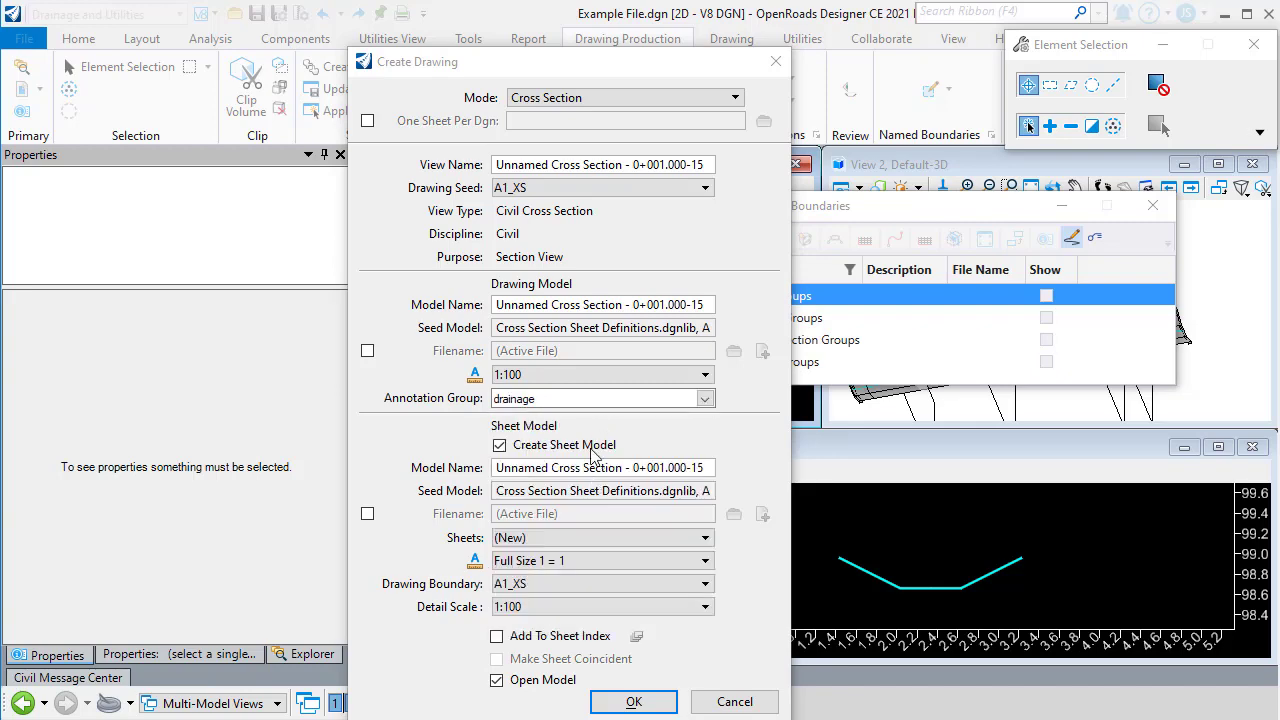
pyautogui.click(638, 702)
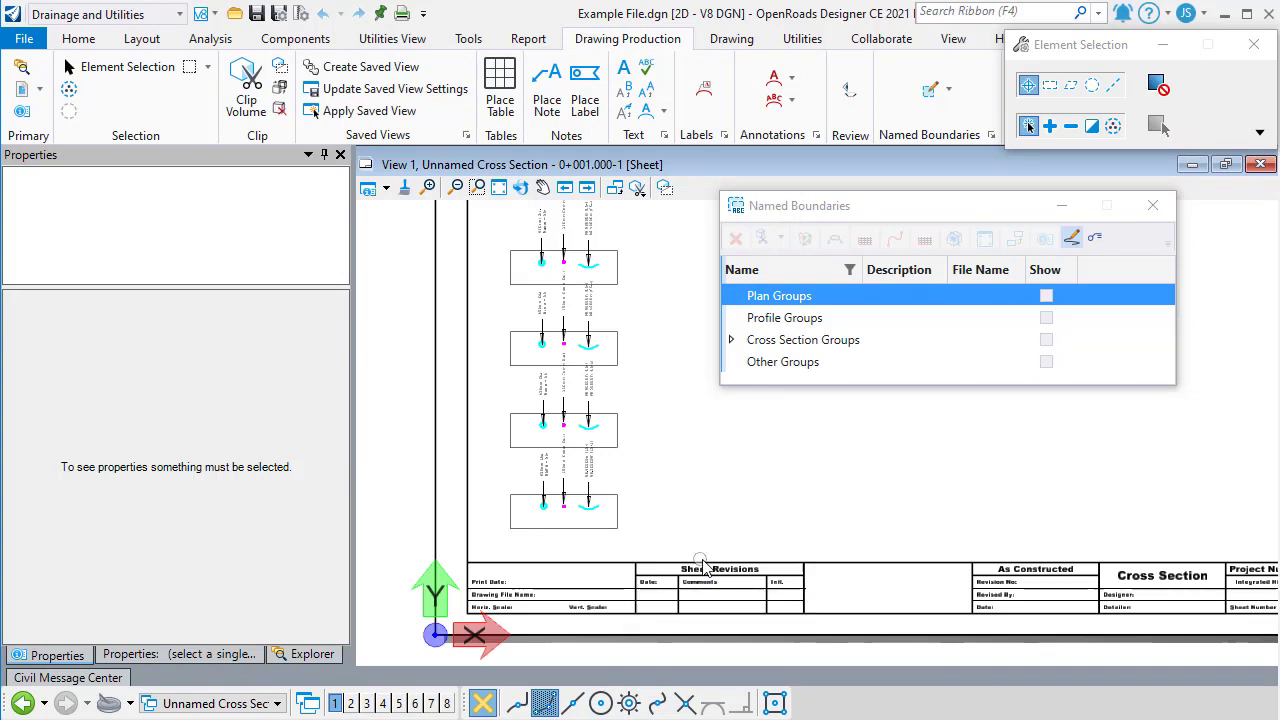
pyautogui.scroll(3, 573, 521)
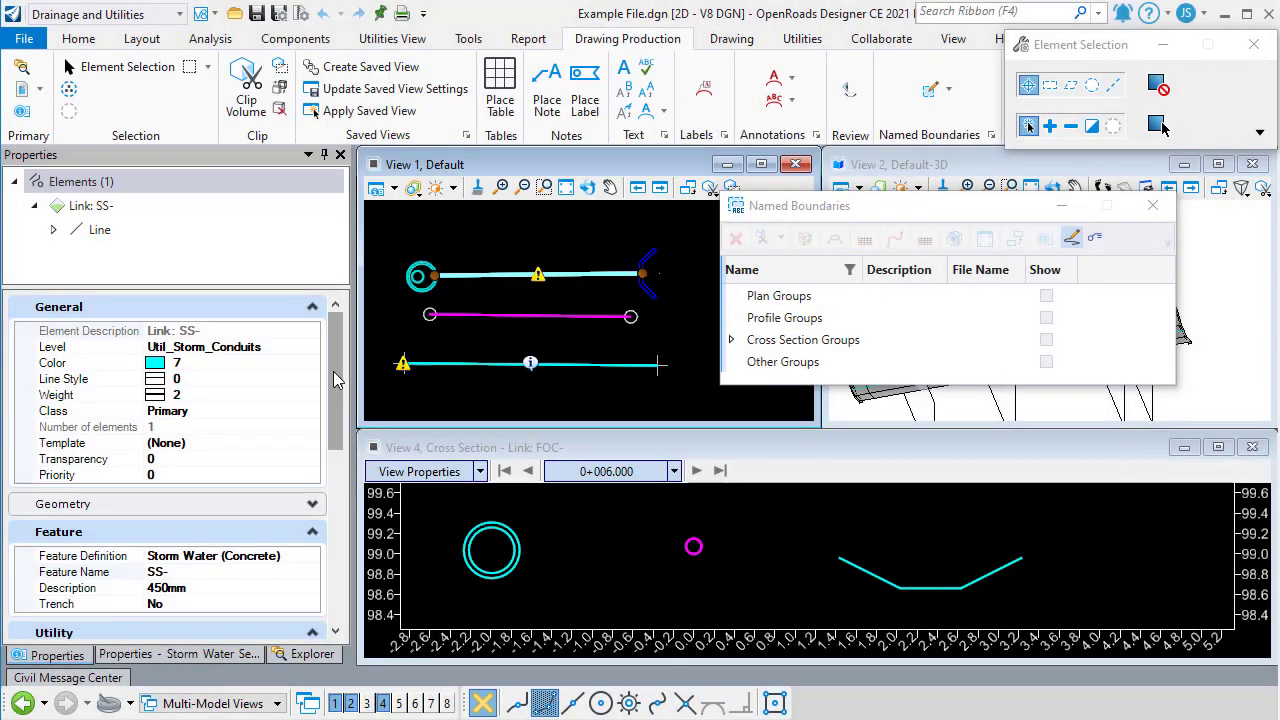
# Step: Review the storm water link's Utility and Drainage Results properties, including capacity, flow, depth and velocity
pyautogui.moveTo(335, 380); pyautogui.dragTo(335, 455)
pyautogui.scroll(-2, 335, 455)
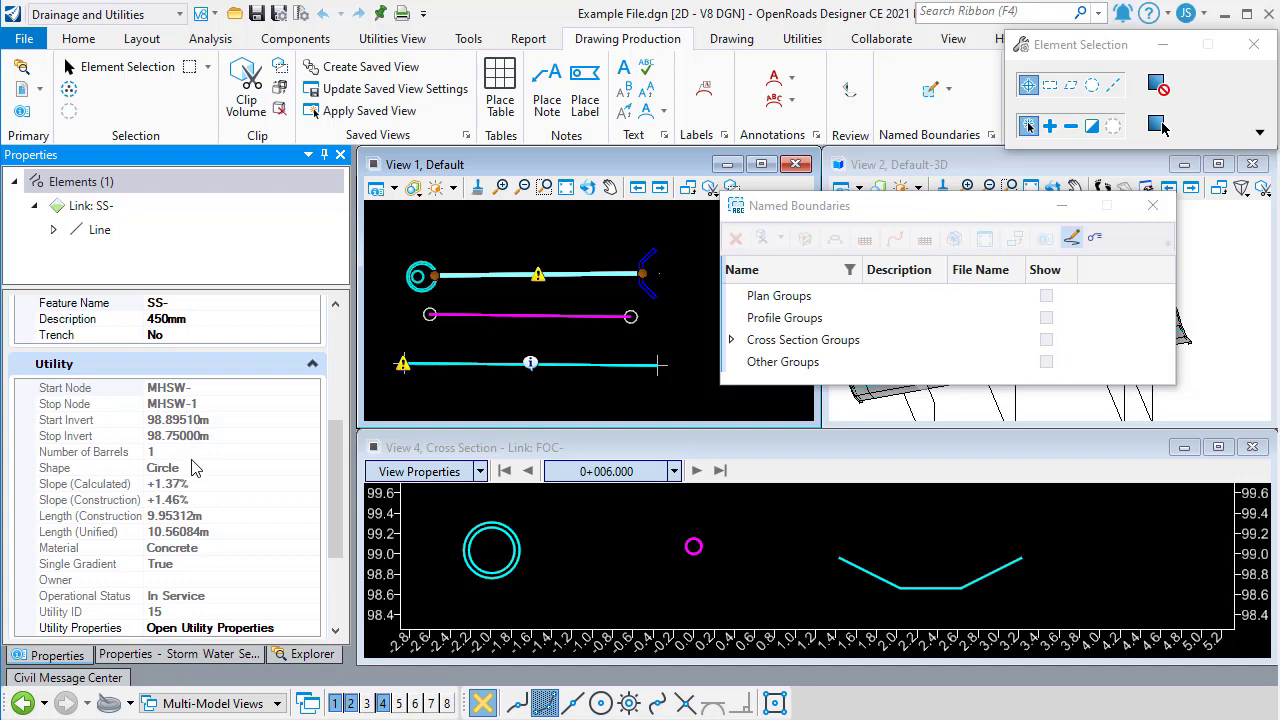
pyautogui.scroll(-1, 195, 468)
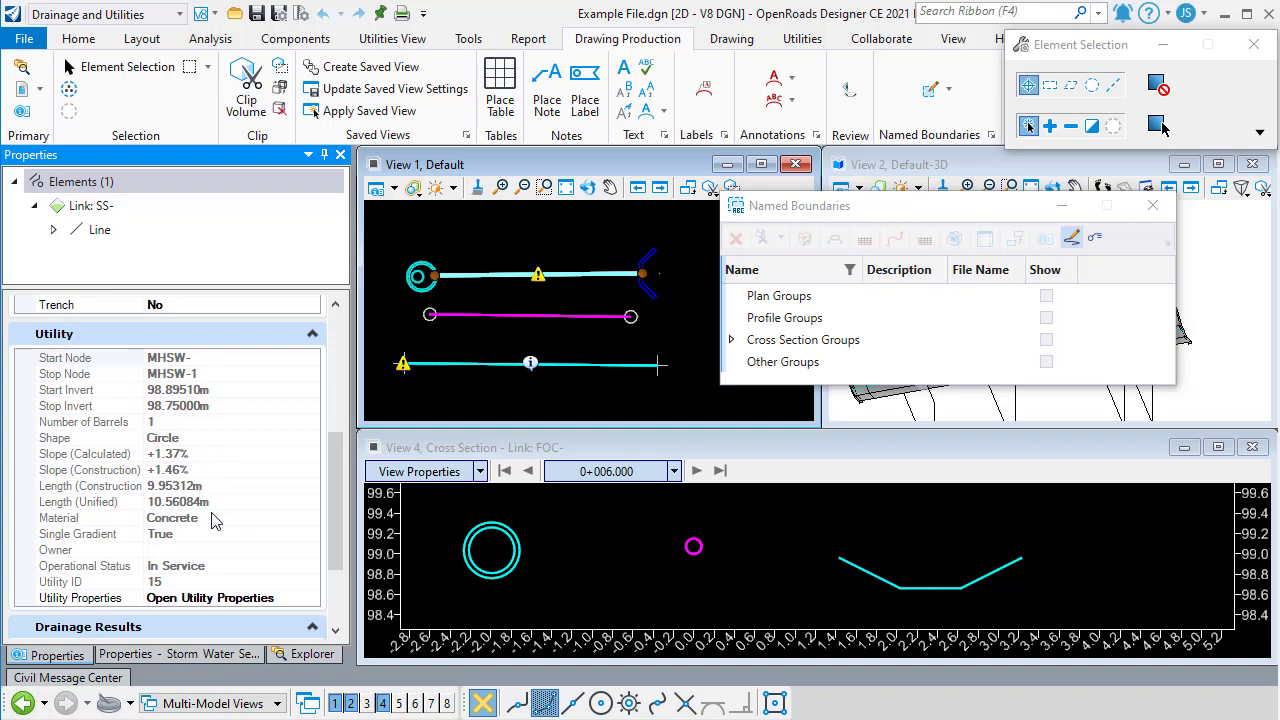
pyautogui.scroll(-3, 225, 505)
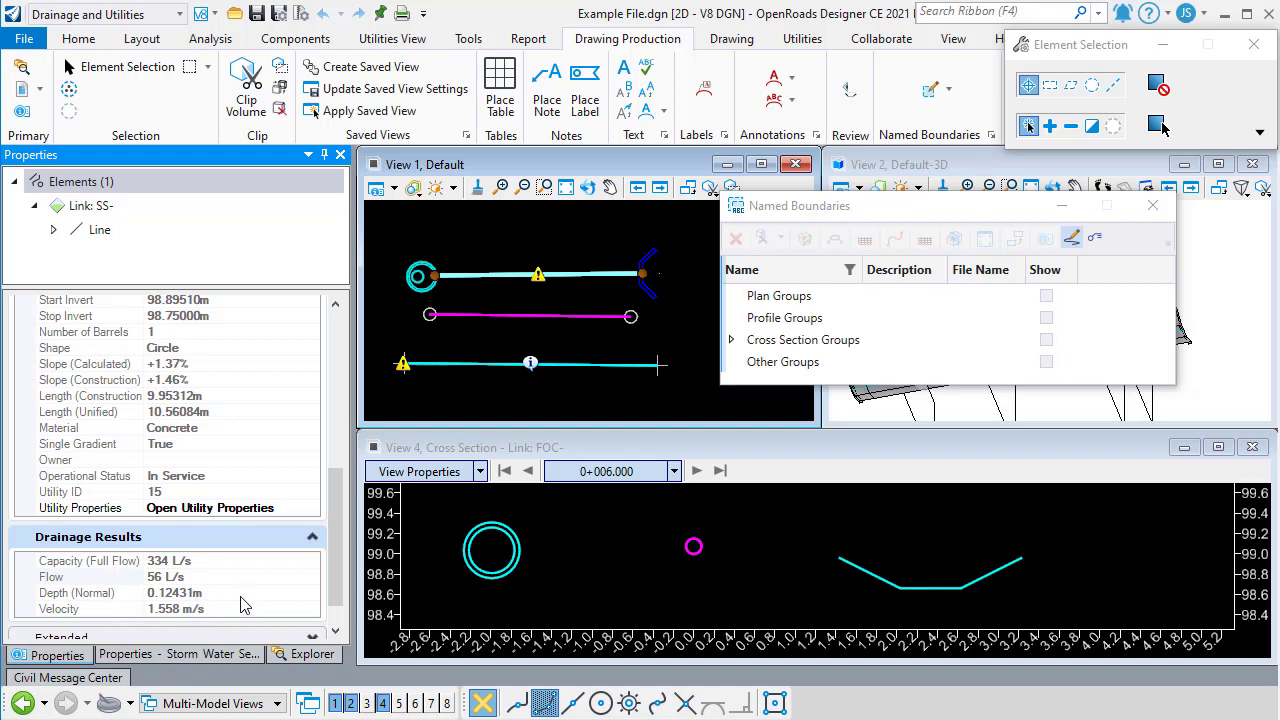
# Step: Inspect the Flow and Capacity (Full Flow) fields of the "CivLabelerPlan-Drainage Conduit-Flow and Capacity" text favorite in Example File.dgn, and close the manager
pyautogui.click(818, 137)
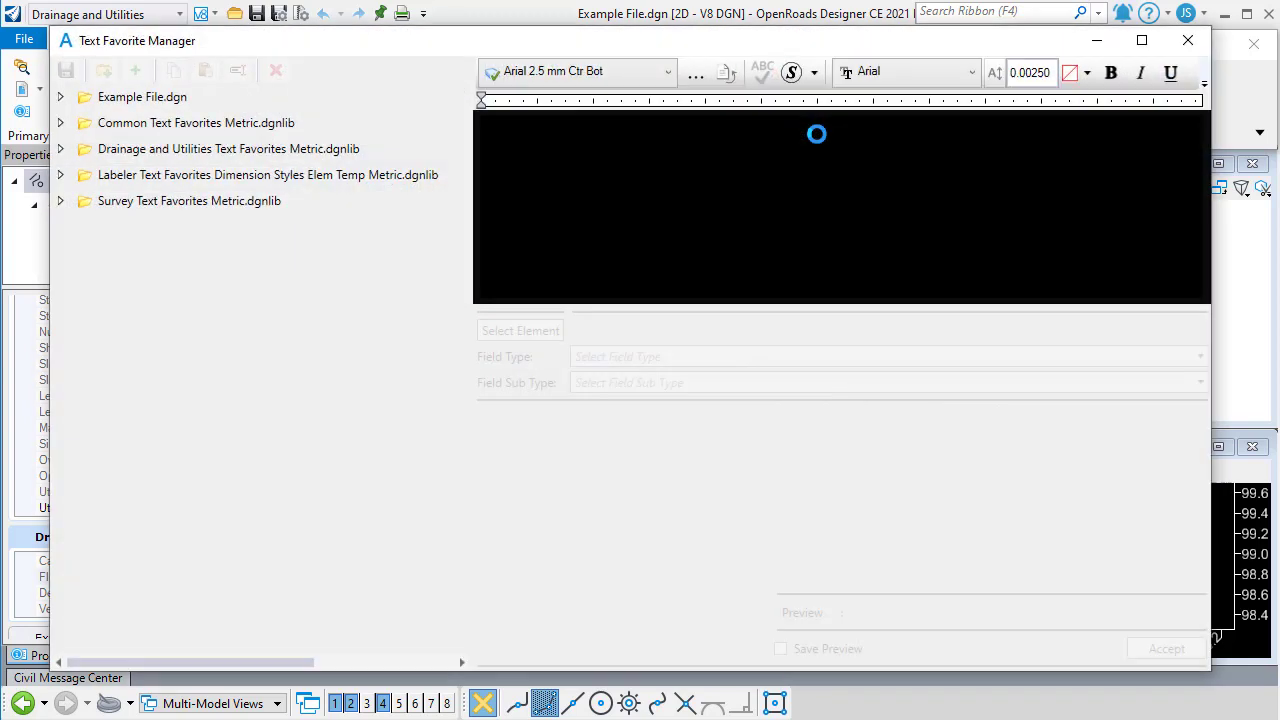
pyautogui.click(60, 98)
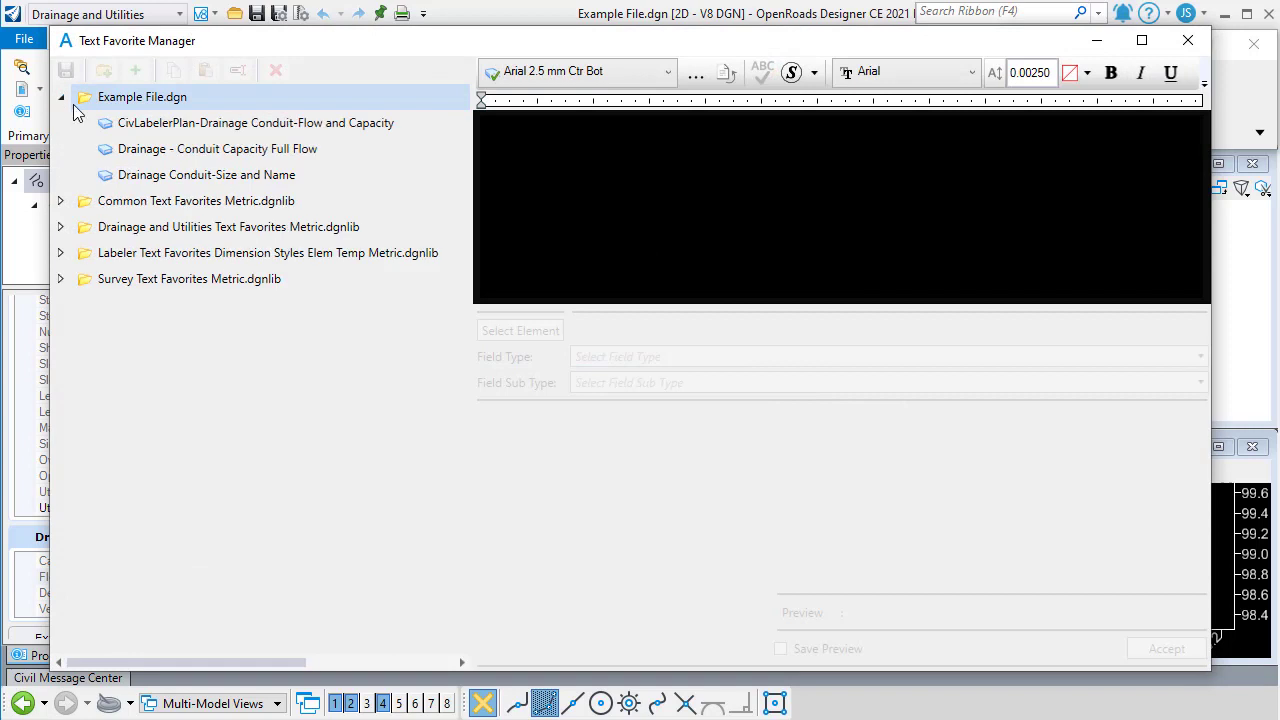
pyautogui.click(357, 126)
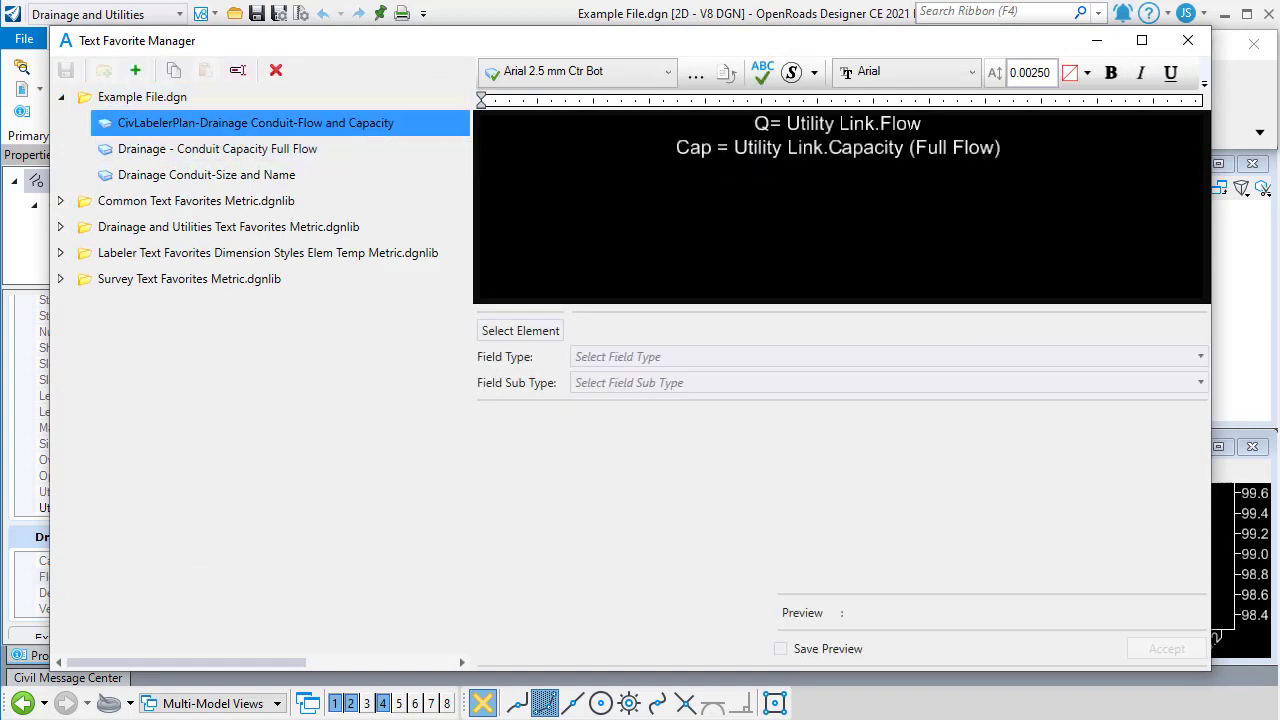
pyautogui.click(853, 123)
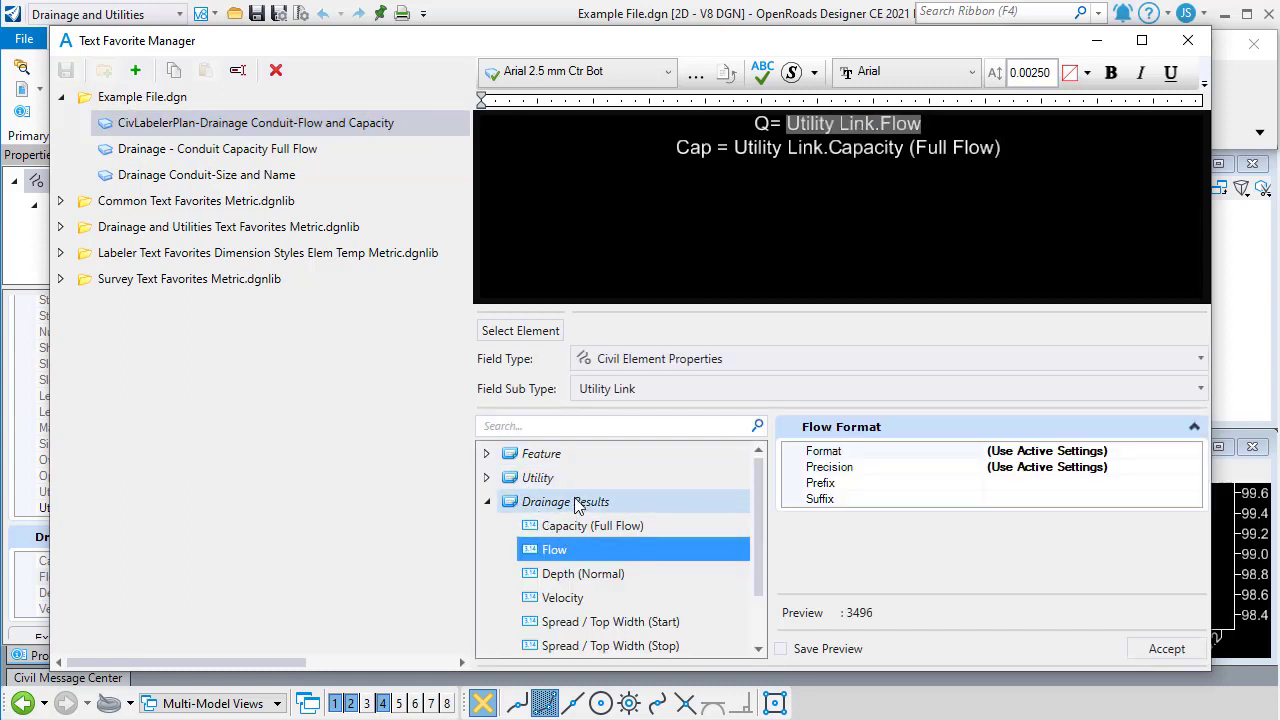
pyautogui.click(843, 148)
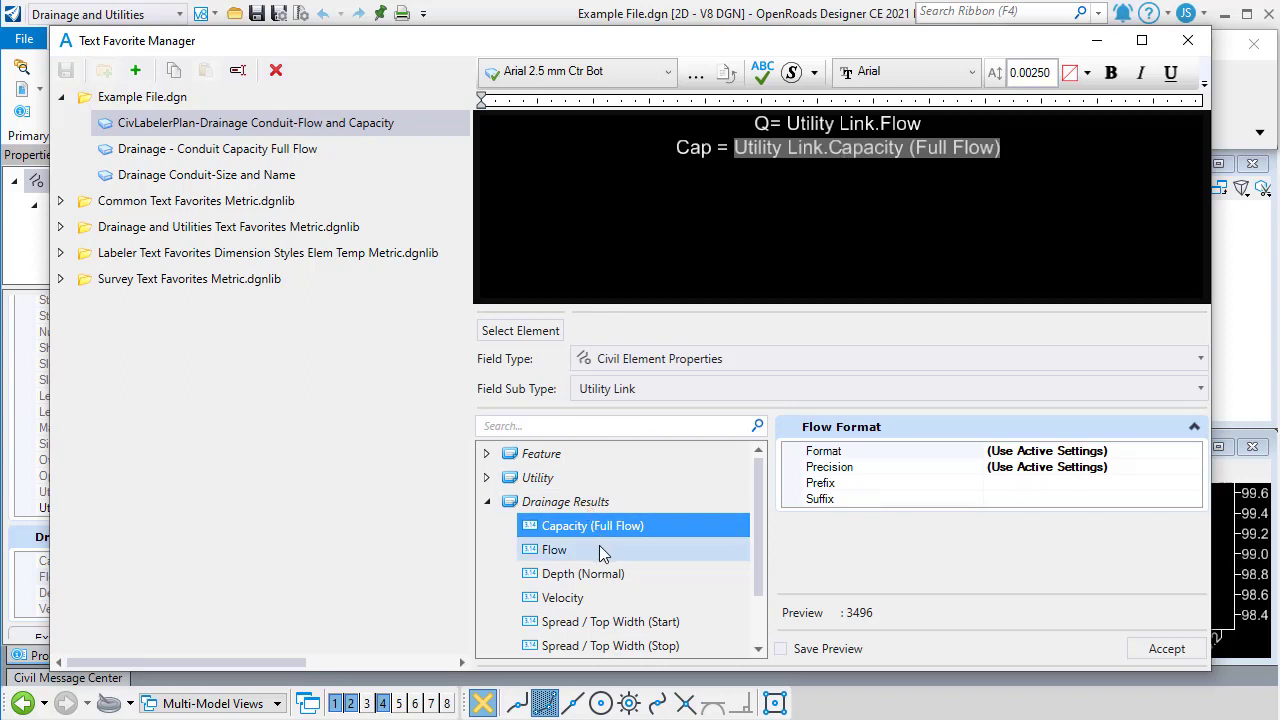
pyautogui.click(843, 124)
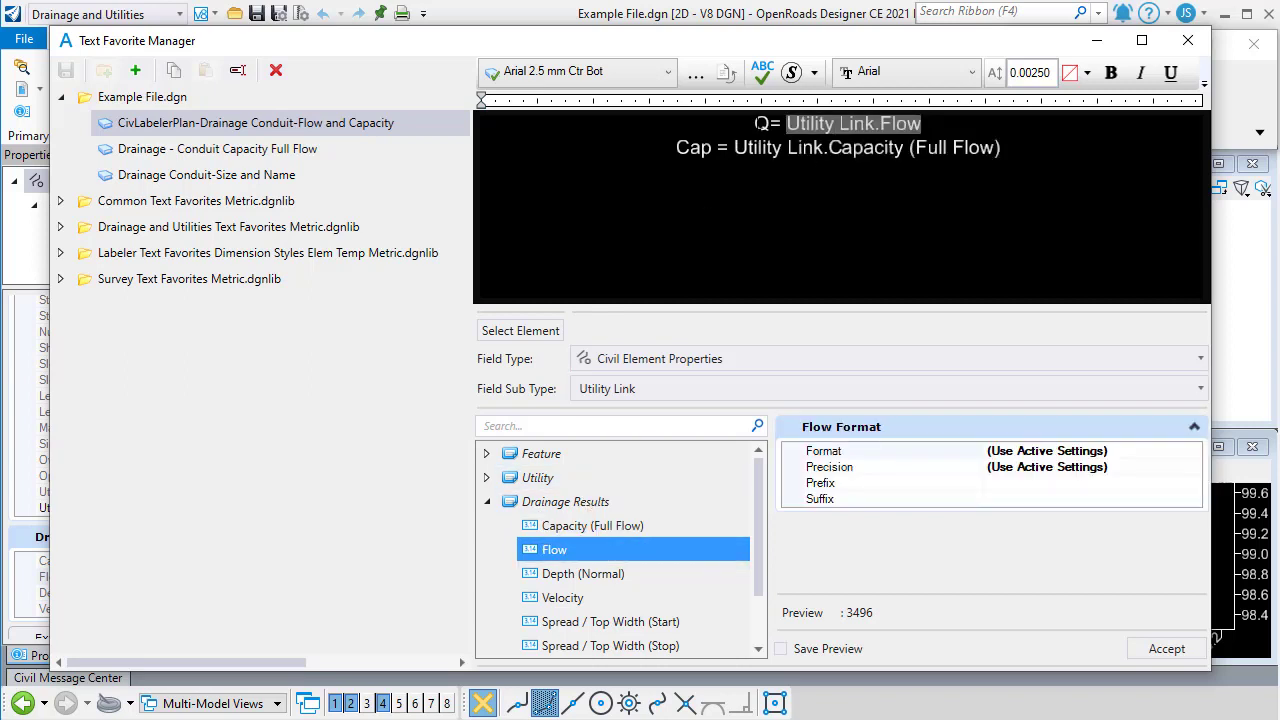
pyautogui.click(1189, 40)
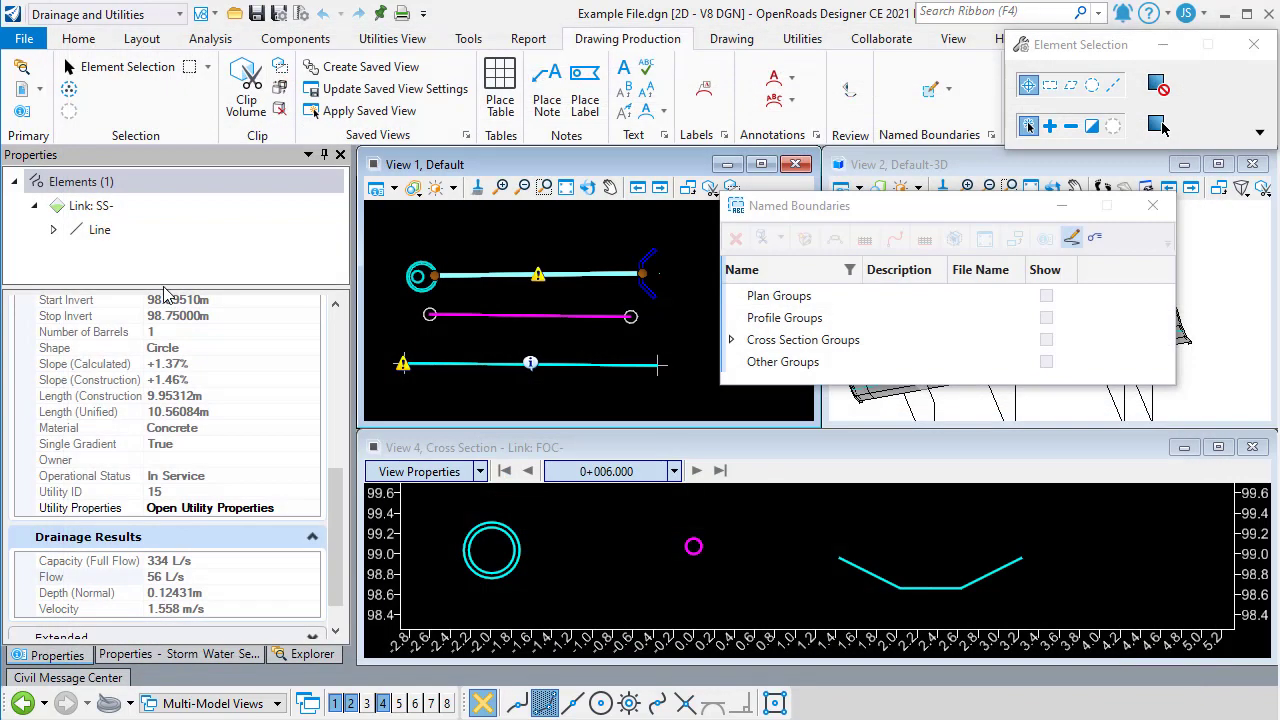
# Step: Open the annotation manager for the drainage cross section annotation group in Example File.dgn's OpenRoads Standards
pyautogui.click(305, 655)
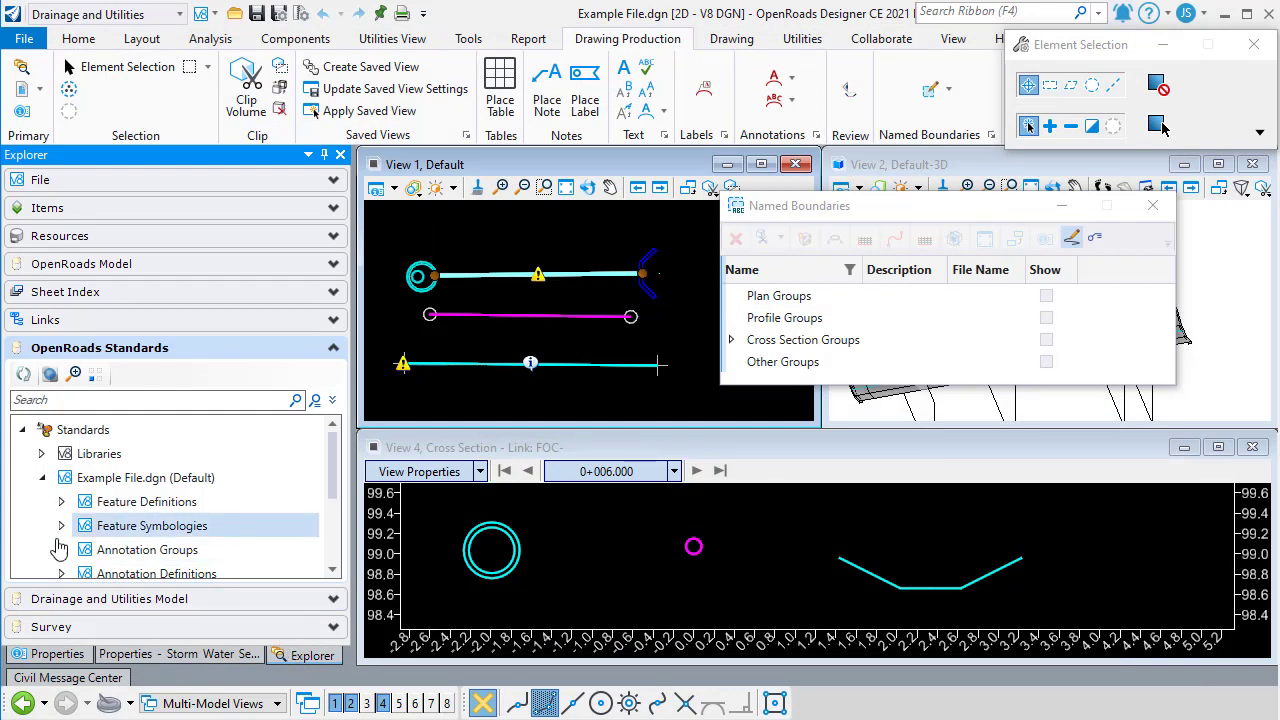
pyautogui.click(61, 550)
pyautogui.scroll(-2, 74, 503)
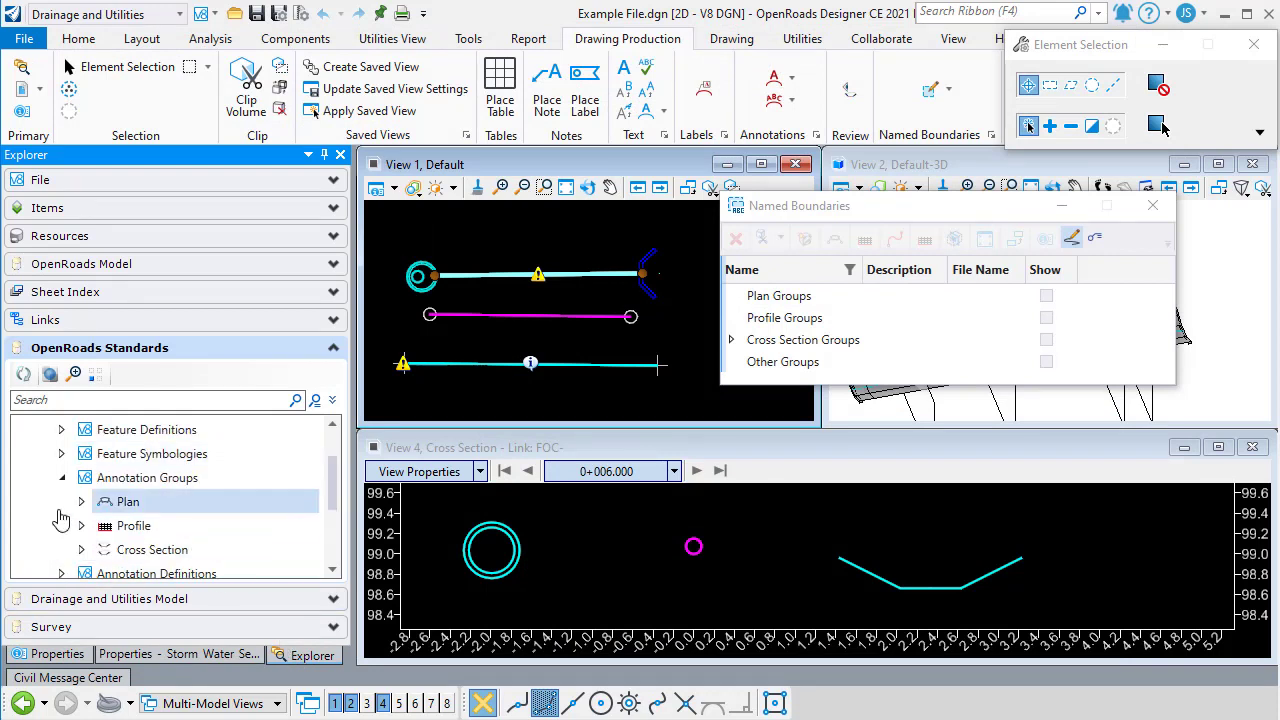
pyautogui.click(81, 478)
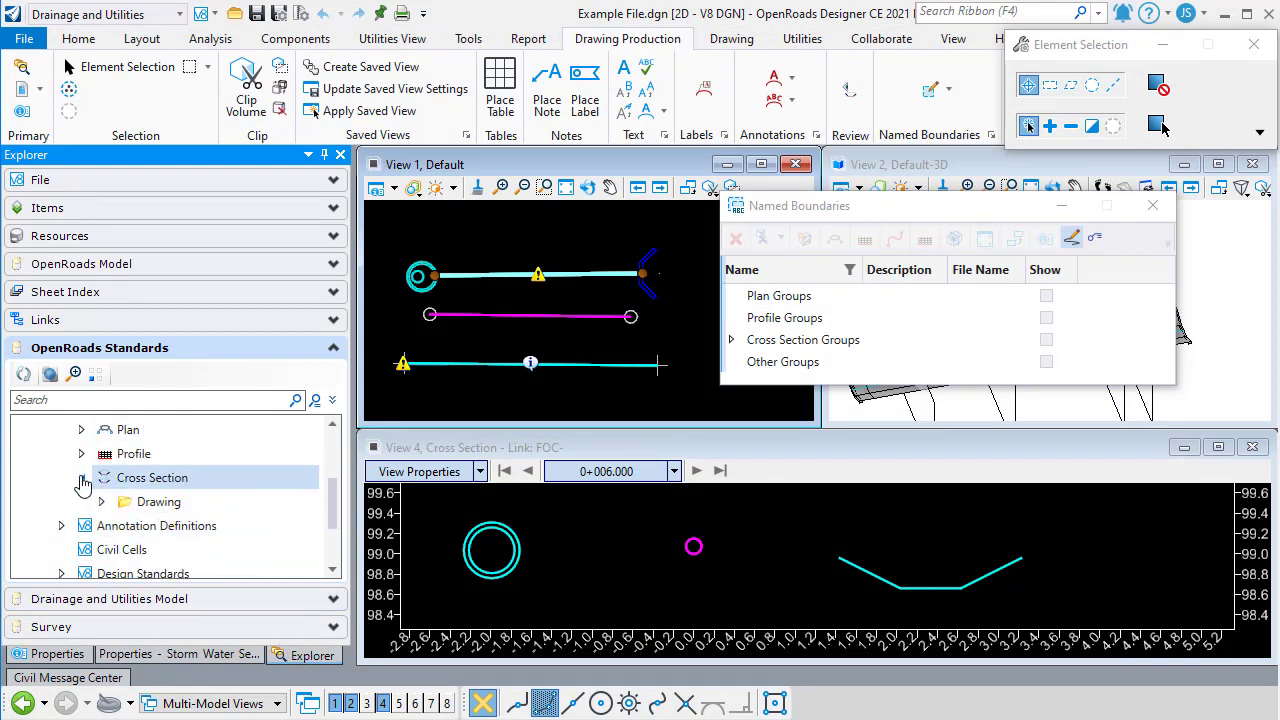
pyautogui.click(102, 502)
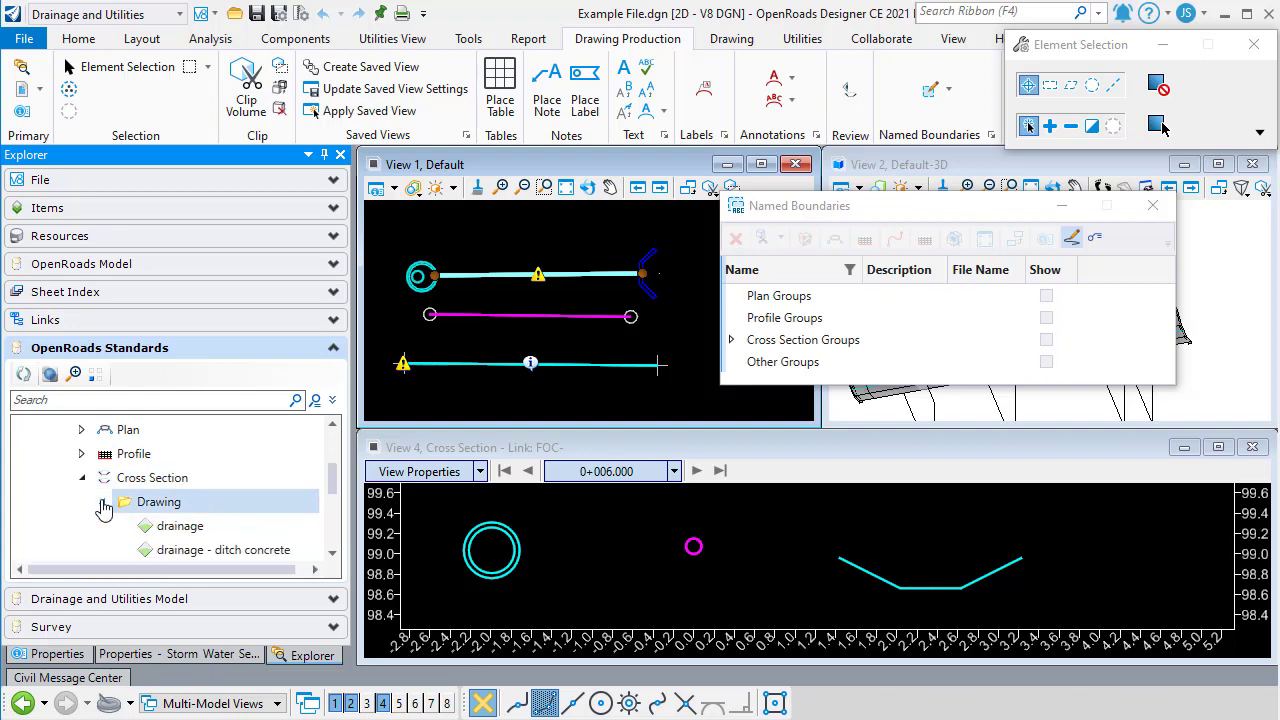
pyautogui.rightClick(190, 530)
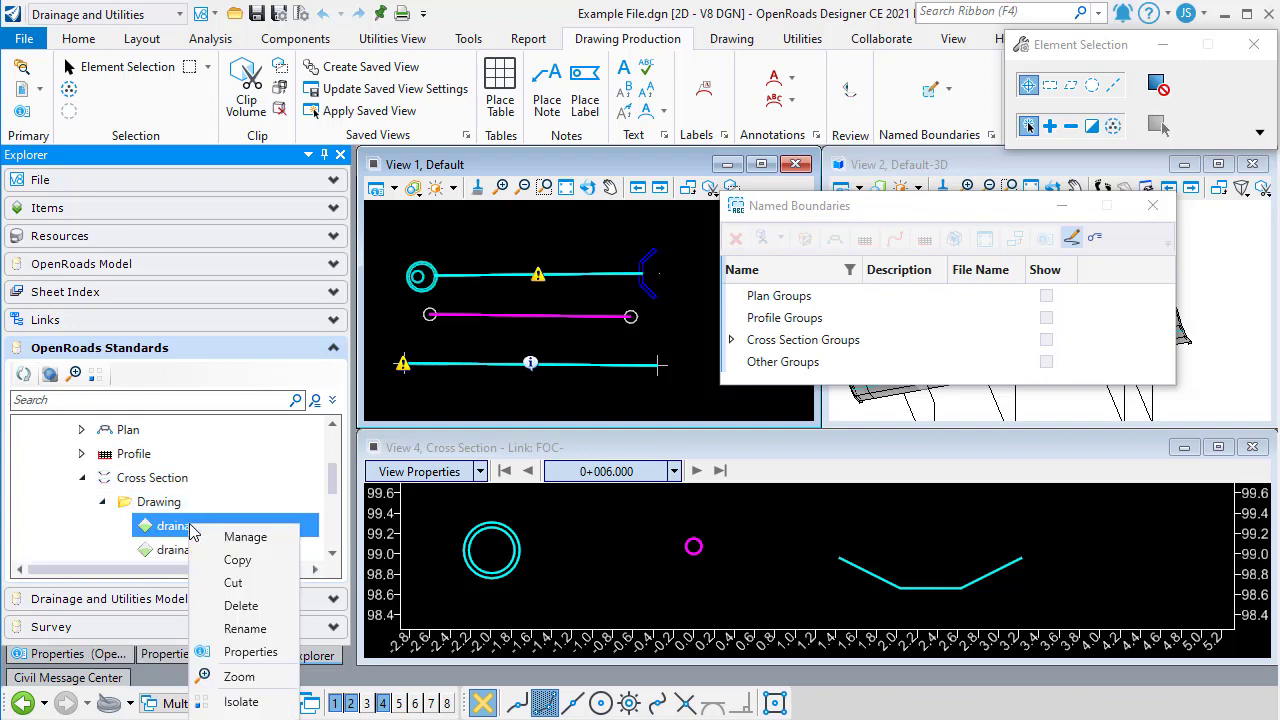
pyautogui.click(245, 538)
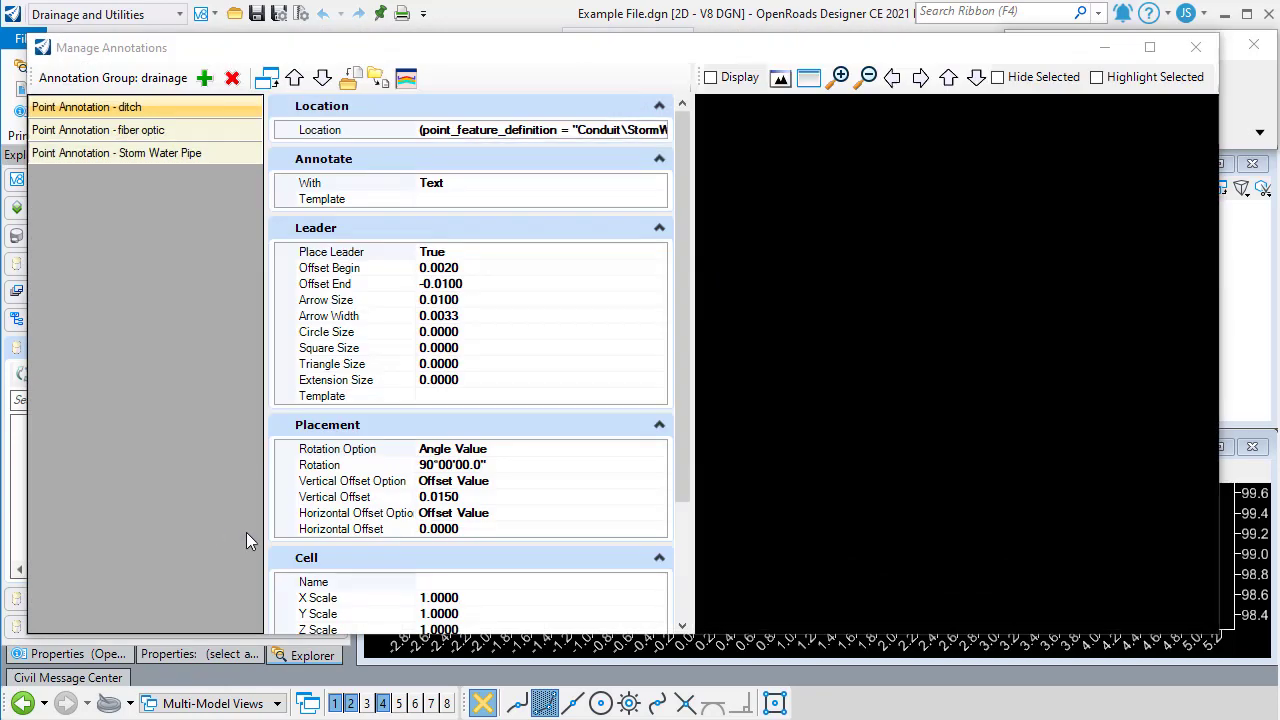
# Step: Set the Storm Water Pipe annotation's text favorite to Example File.dgn/CivLabelerPlan-Drainage Conduit-Flow and Capacity, and close the annotation manager
pyautogui.click(185, 154)
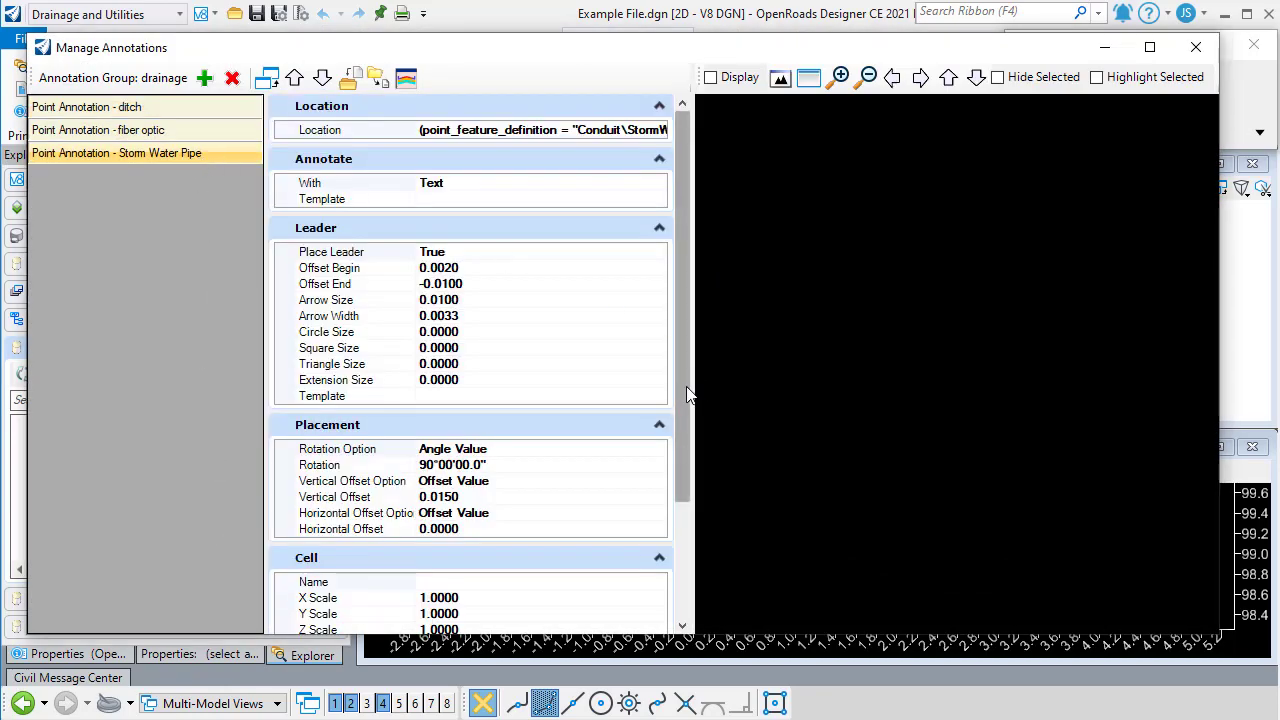
pyautogui.moveTo(688, 395); pyautogui.dragTo(1137, 592)
pyautogui.click(940, 592)
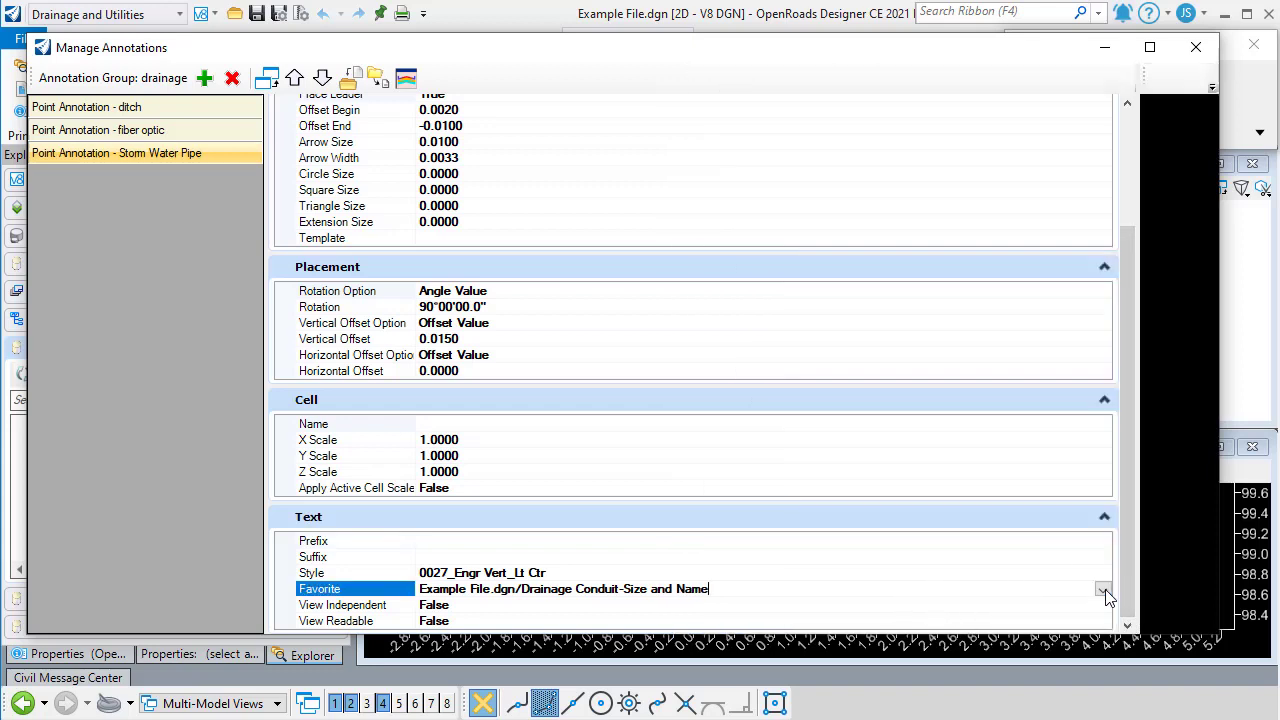
pyautogui.click(1102, 589)
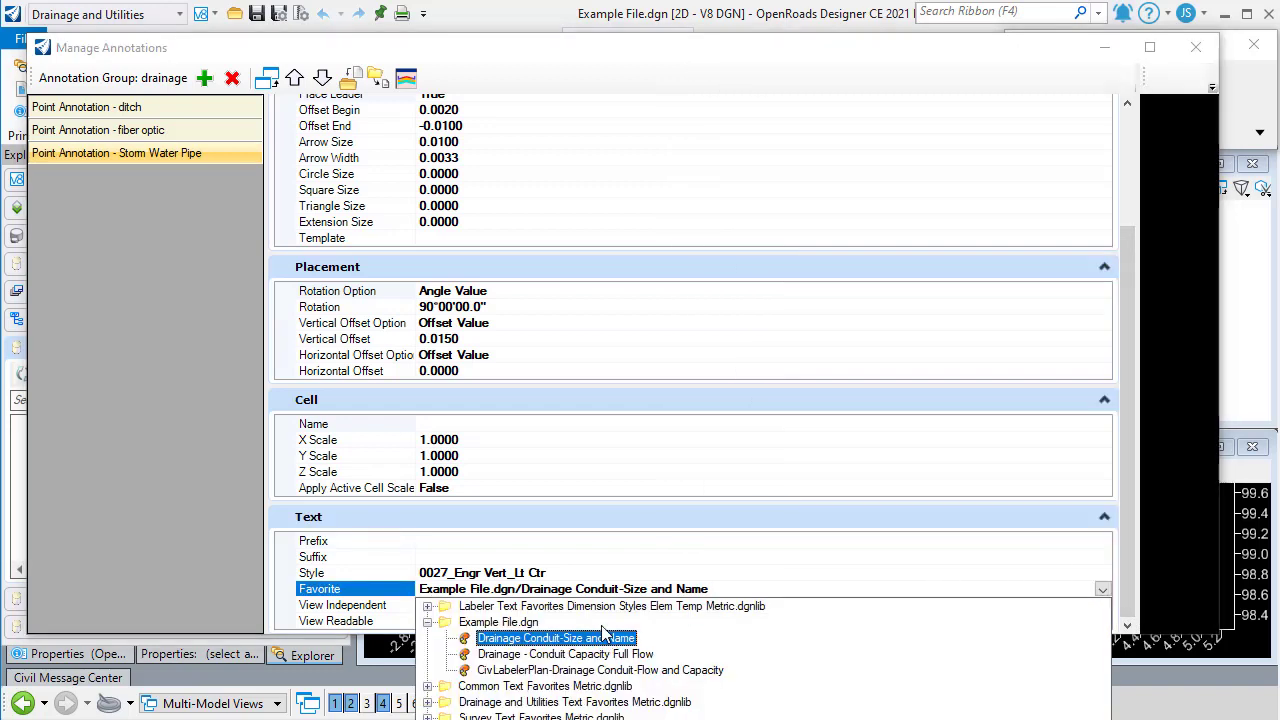
pyautogui.click(573, 675)
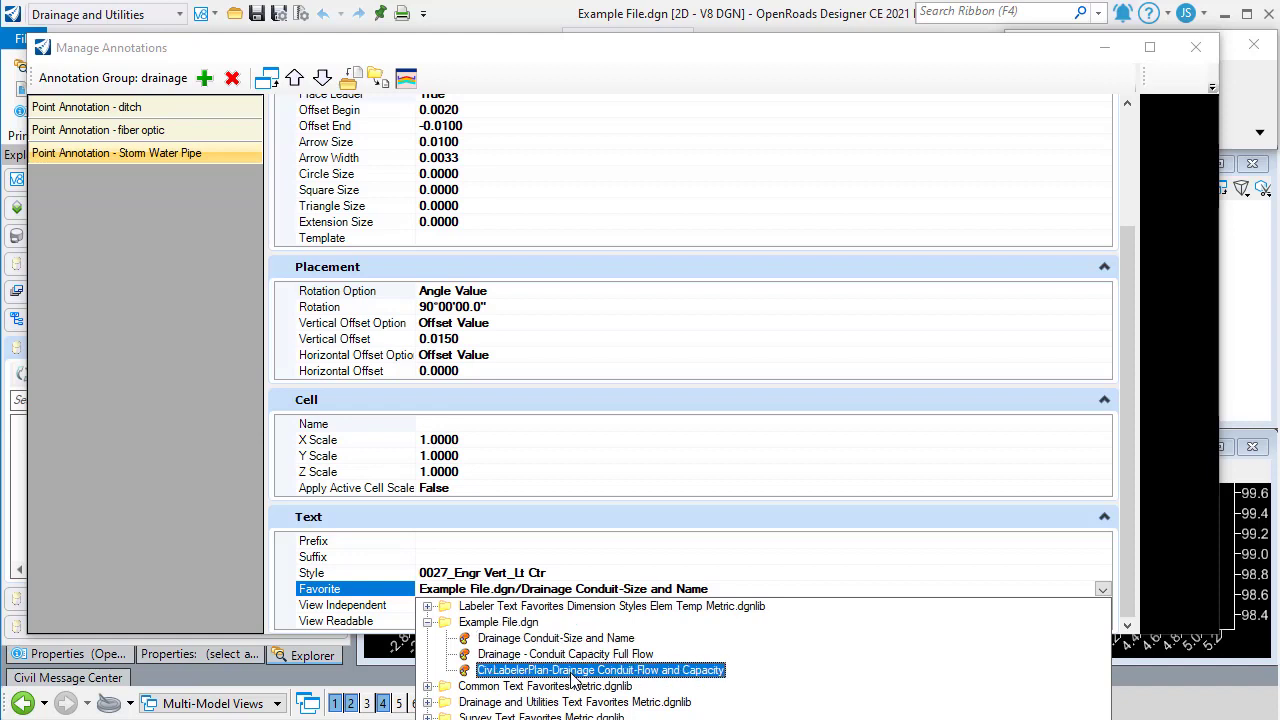
pyautogui.click(573, 675)
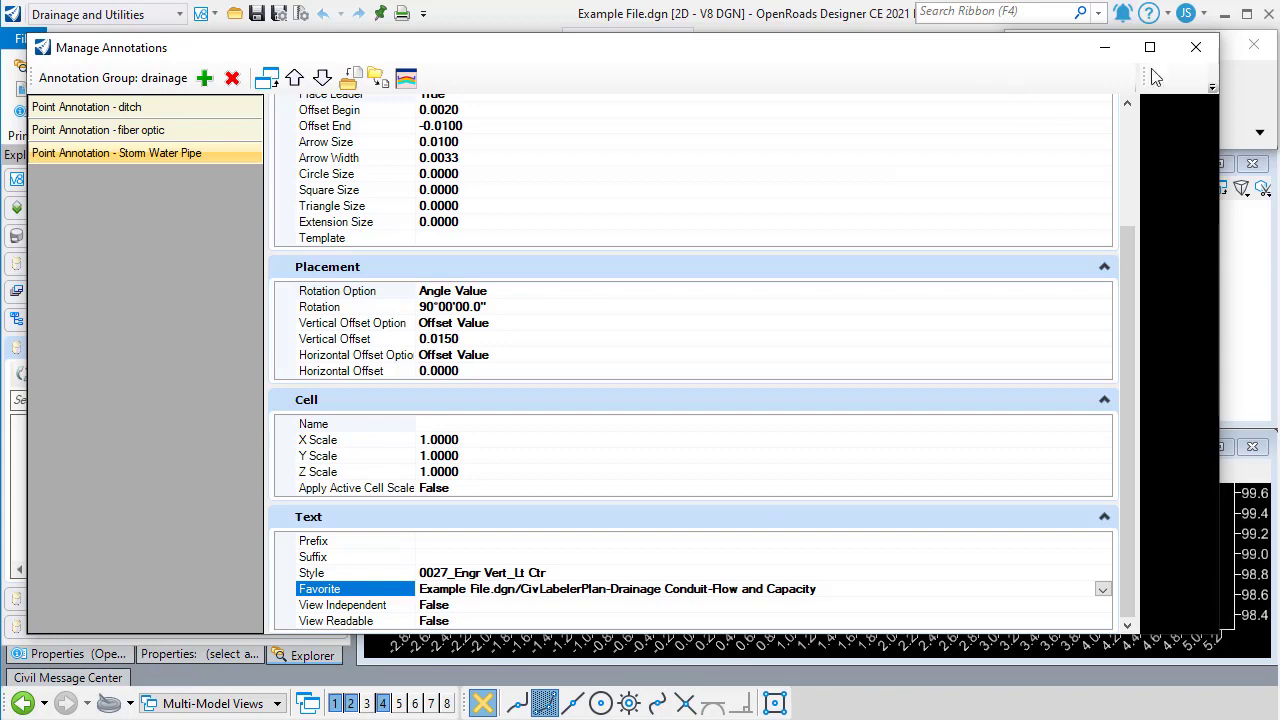
pyautogui.click(1196, 50)
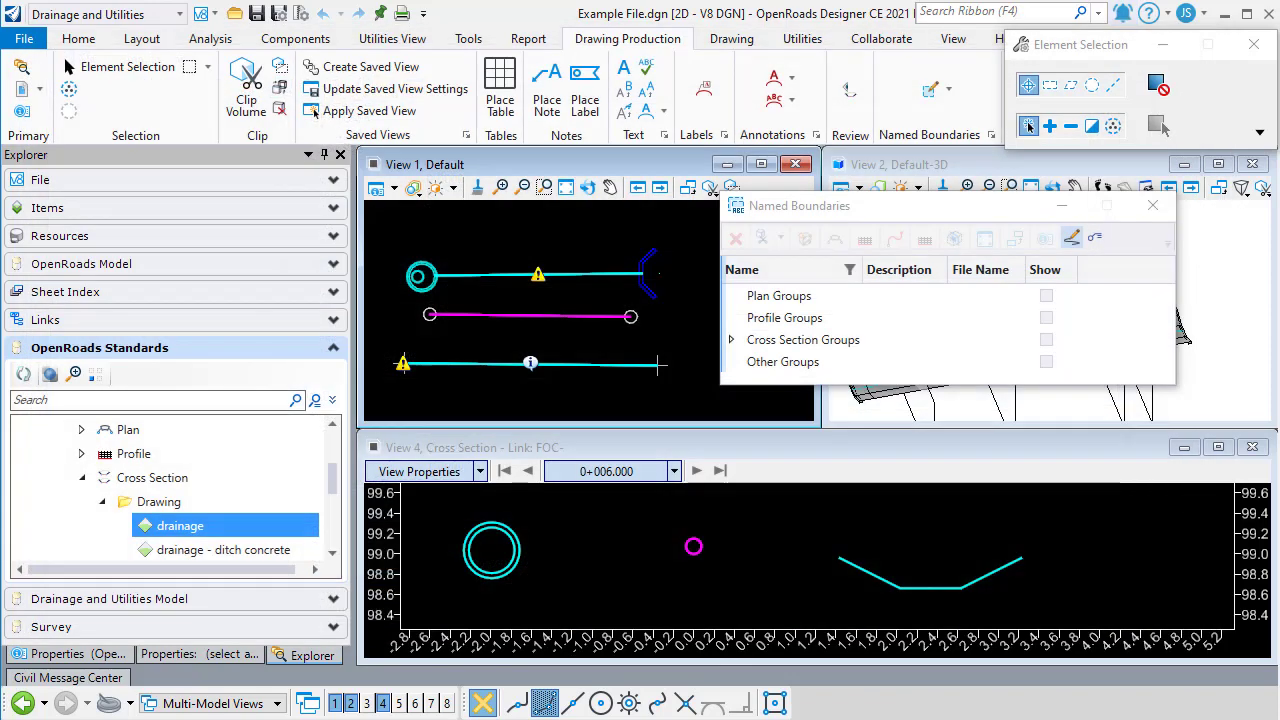
# Step: Create a cross section drawing and sheet from the Unnamed Cross Section group with the drainage annotation group, and inspect its conduit labels
pyautogui.click(733, 341)
pyautogui.click(866, 362)
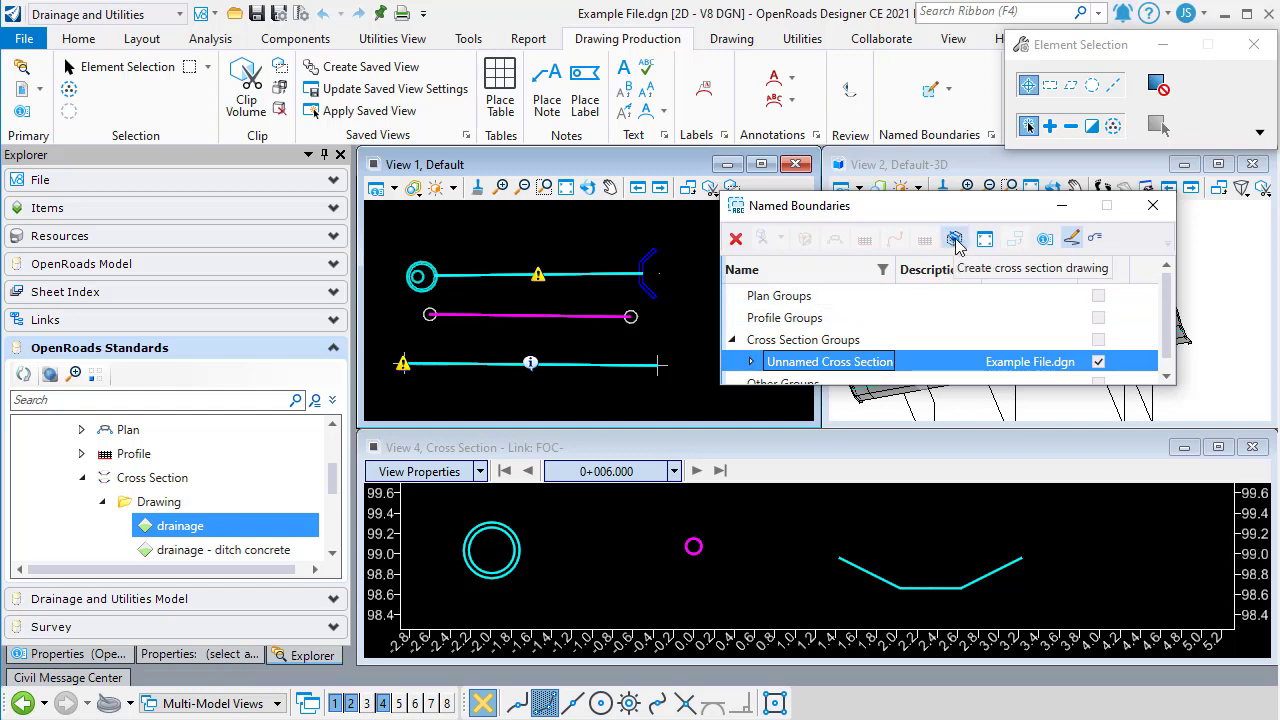
pyautogui.click(955, 241)
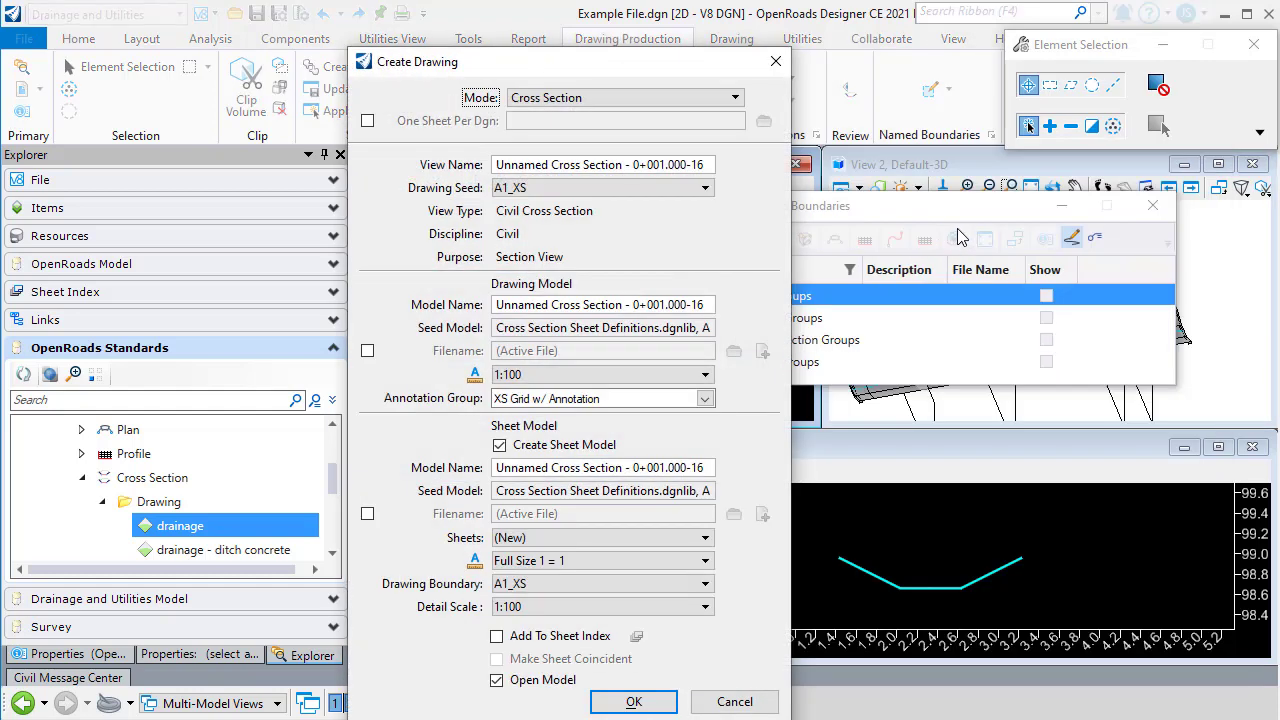
pyautogui.click(705, 398)
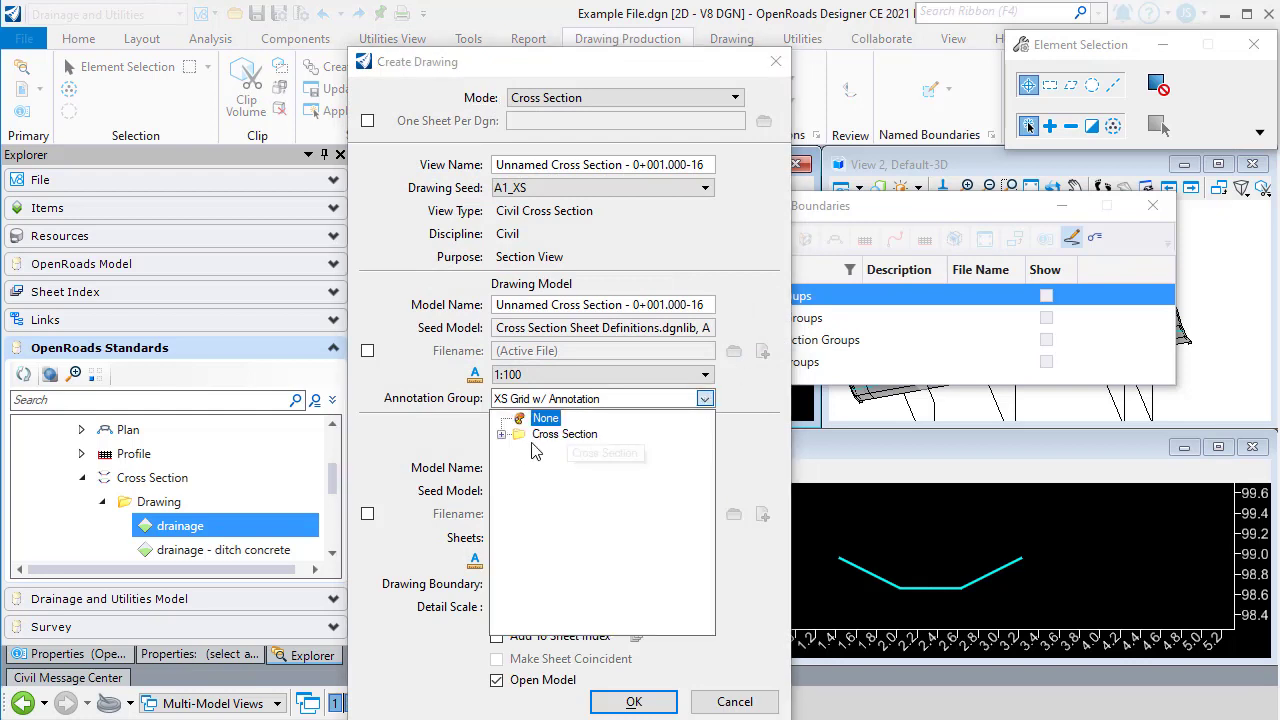
pyautogui.click(501, 434)
pyautogui.click(520, 450)
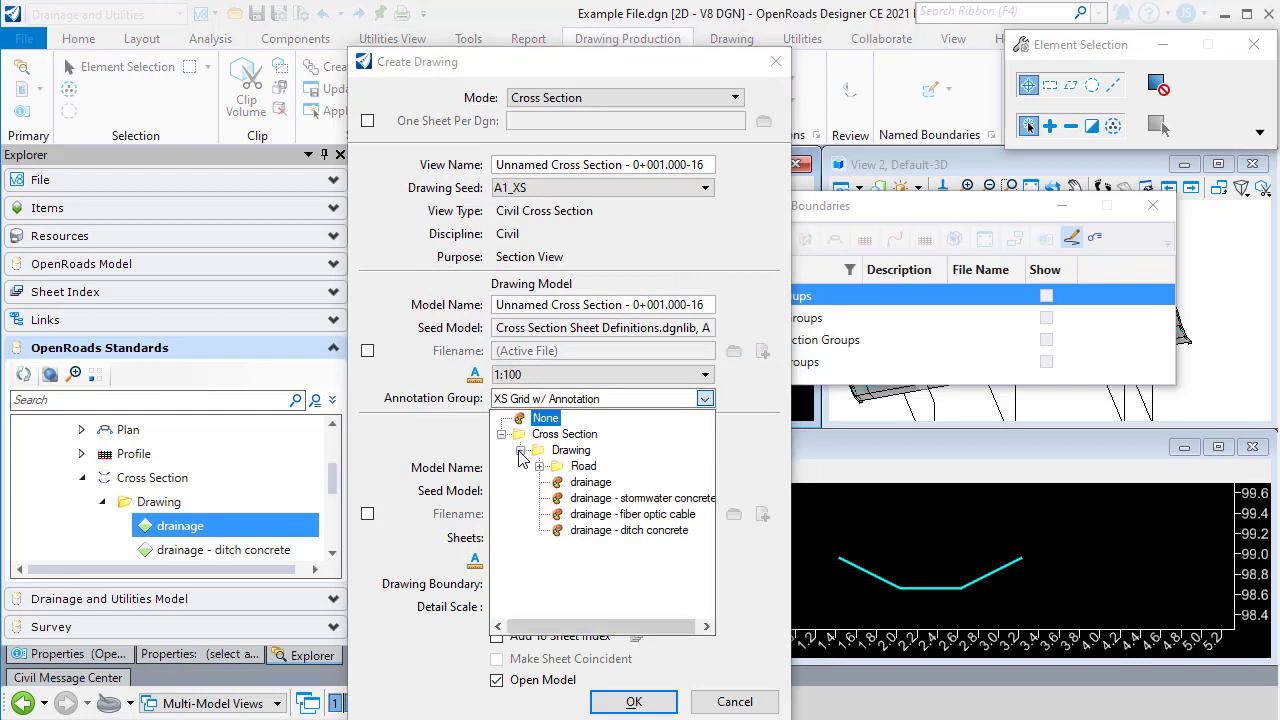
pyautogui.click(590, 483)
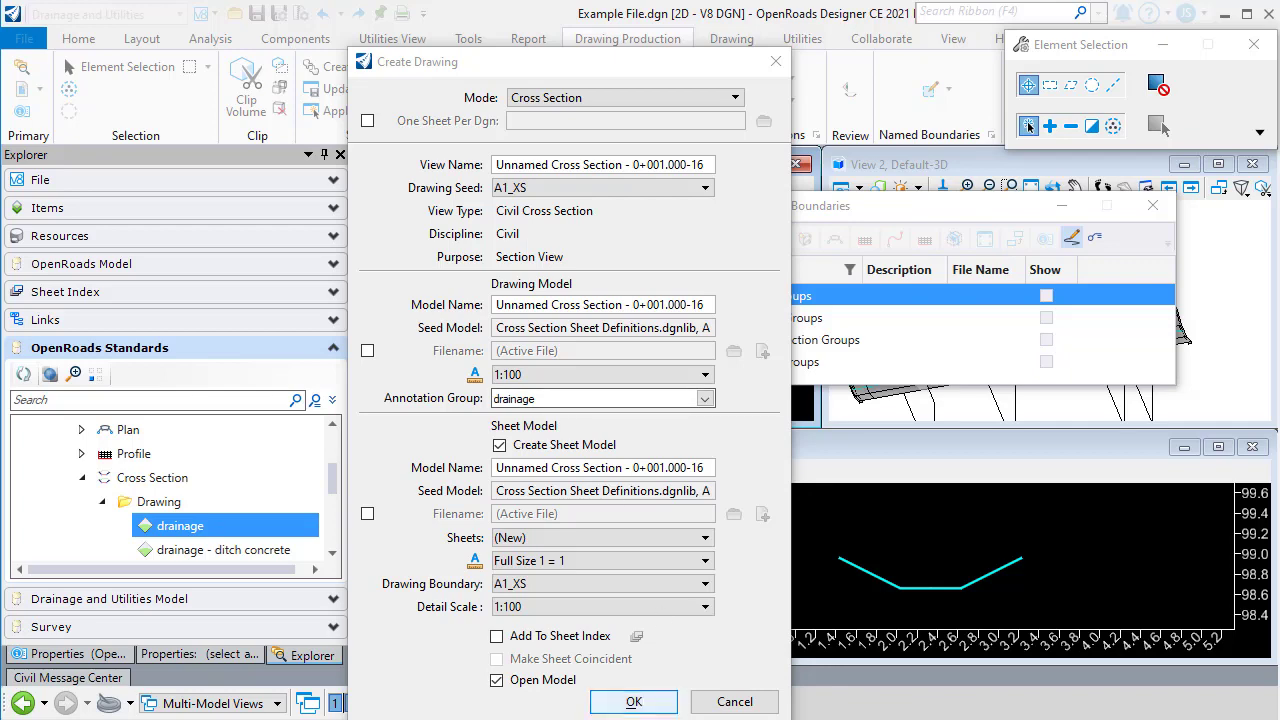
pyautogui.click(634, 702)
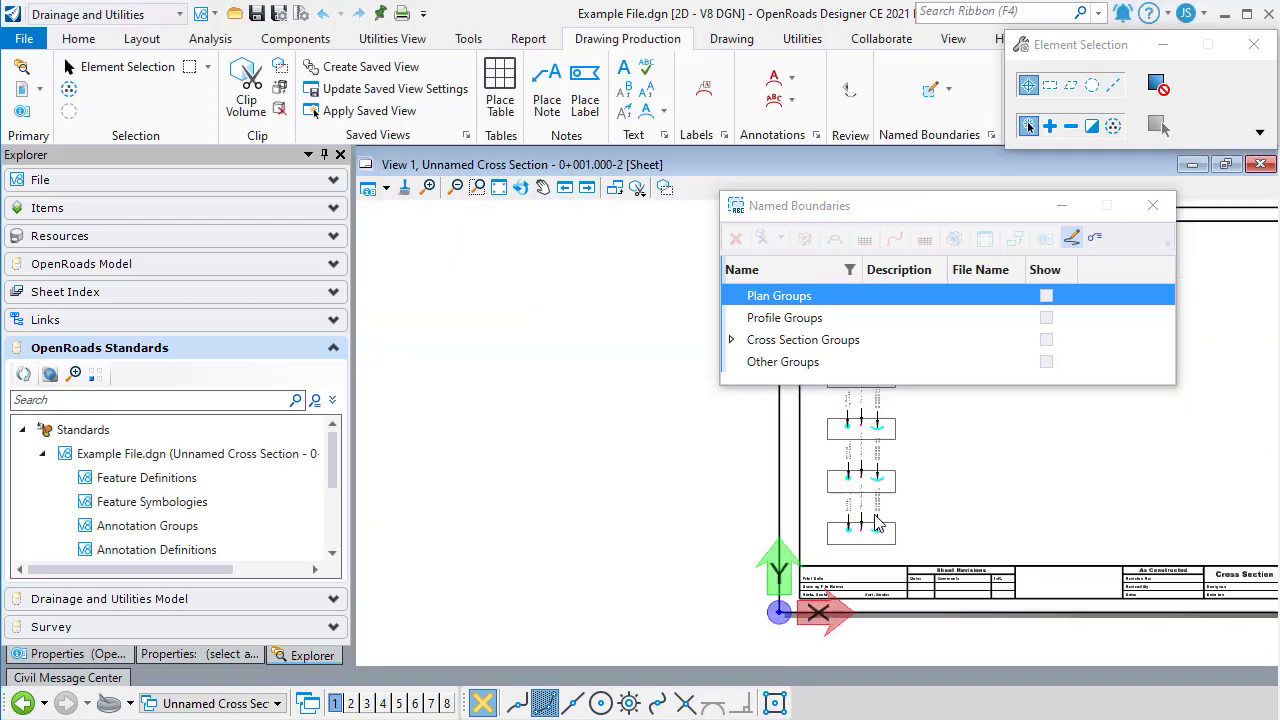
pyautogui.scroll(1, 829, 510)
pyautogui.moveTo(829, 510); pyautogui.dragTo(588, 485, button='middle')
pyautogui.scroll(2, 588, 485)
pyautogui.scroll(-1, 588, 485)
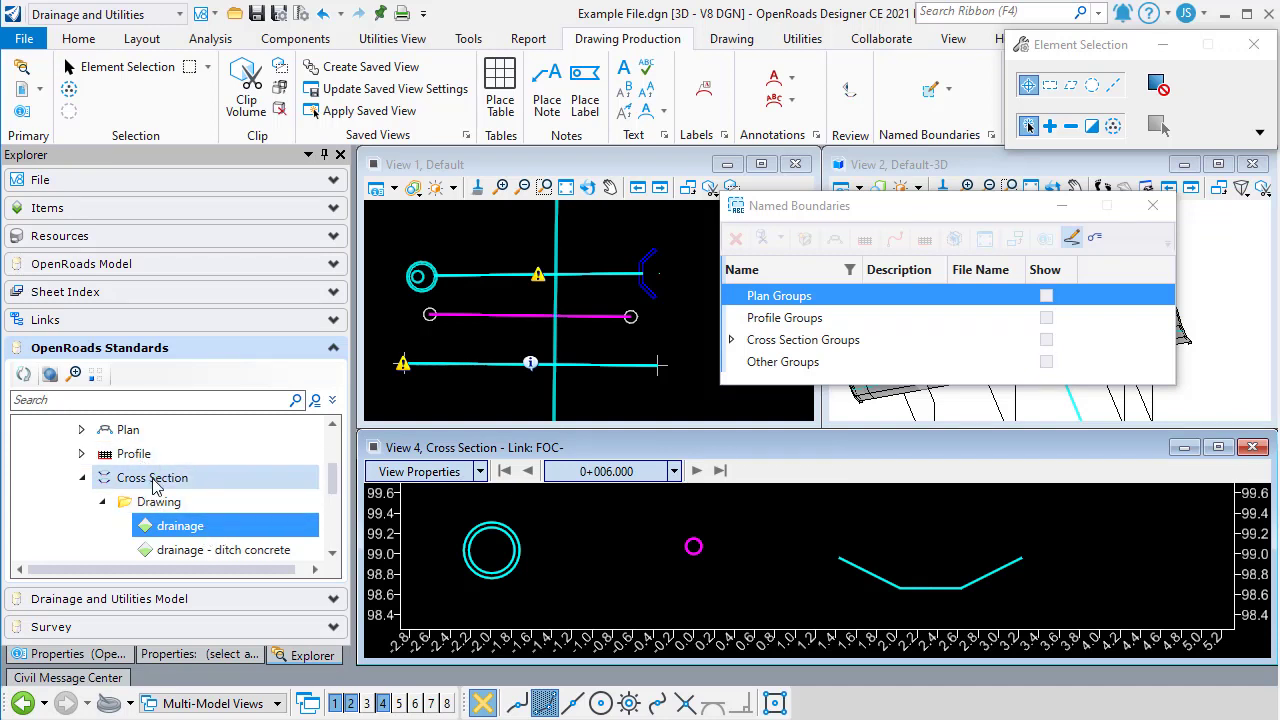
# Step: Open the annotation manager for the drainage cross section group in OpenRoads Standards and add a new point annotation
pyautogui.click(204, 533)
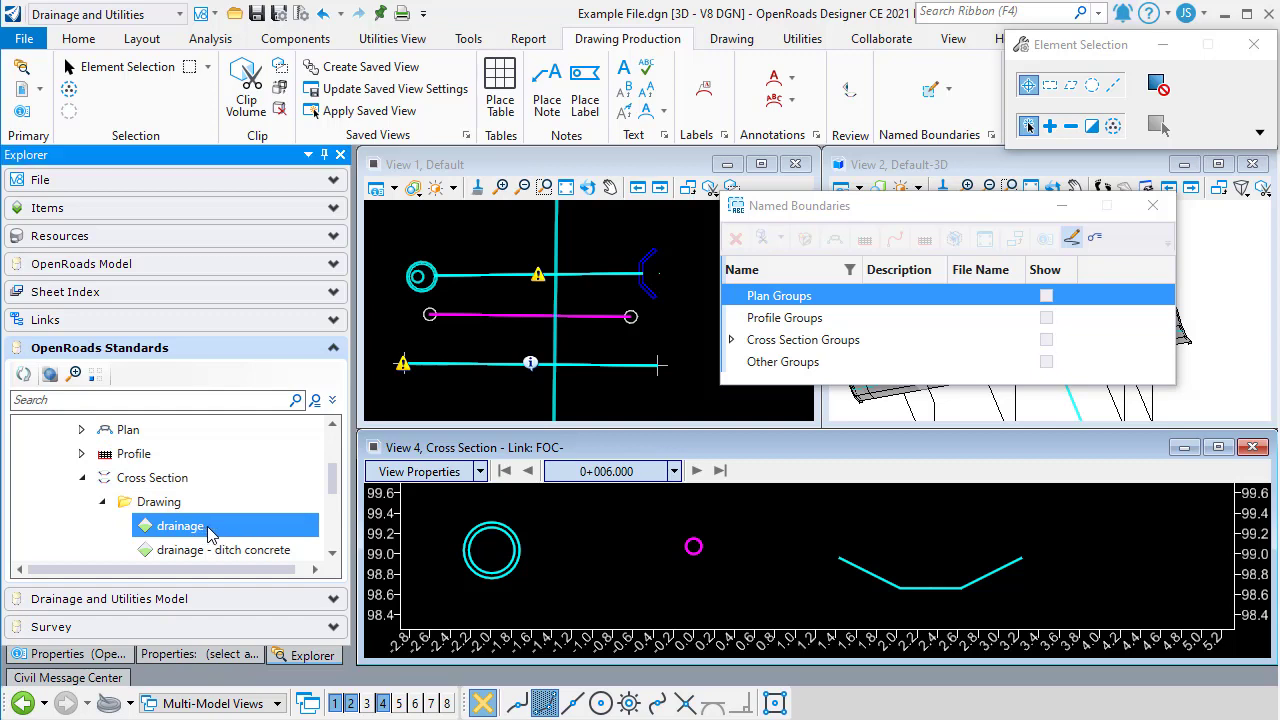
pyautogui.rightClick(210, 533)
pyautogui.click(245, 538)
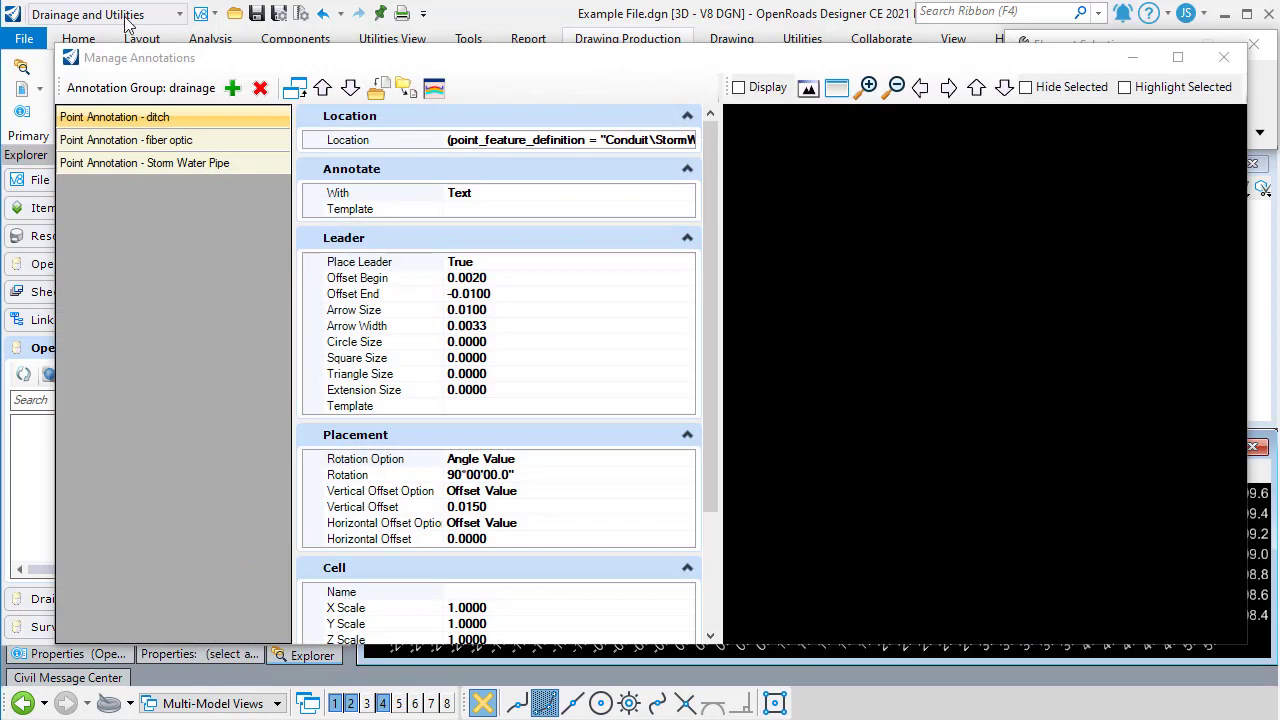
pyautogui.click(234, 89)
pyautogui.moveTo(177, 92)
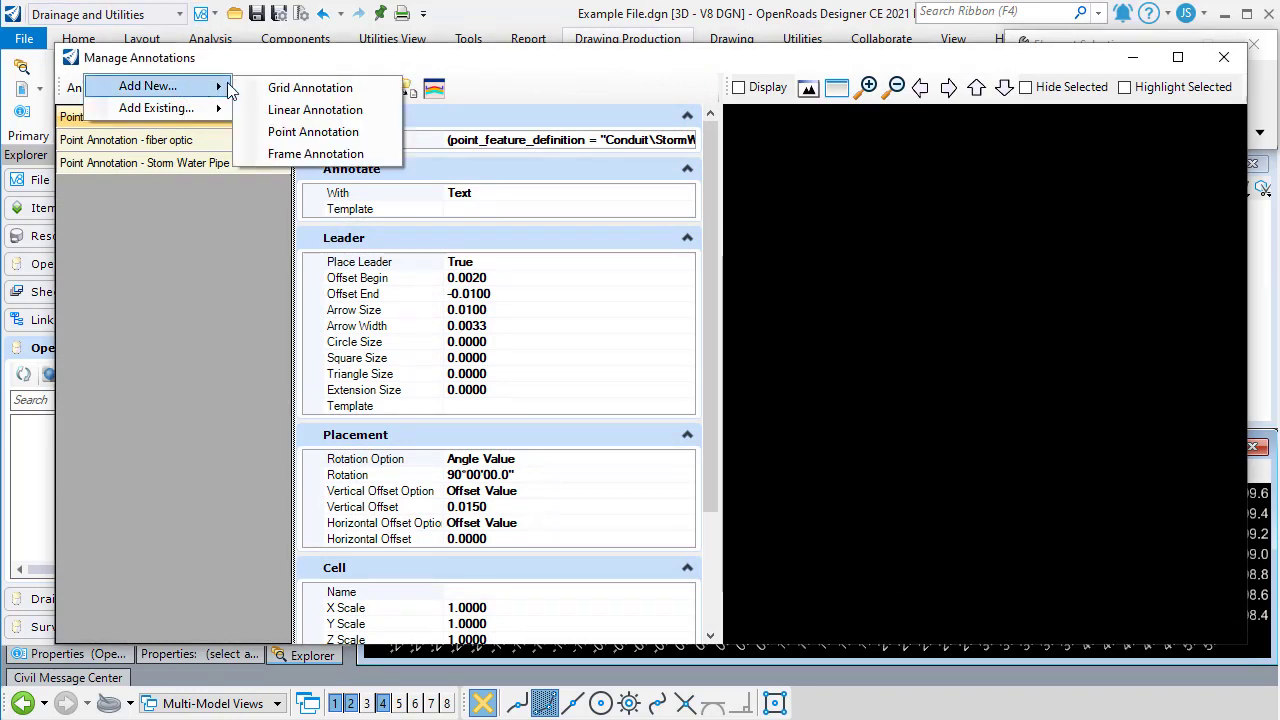
pyautogui.click(313, 133)
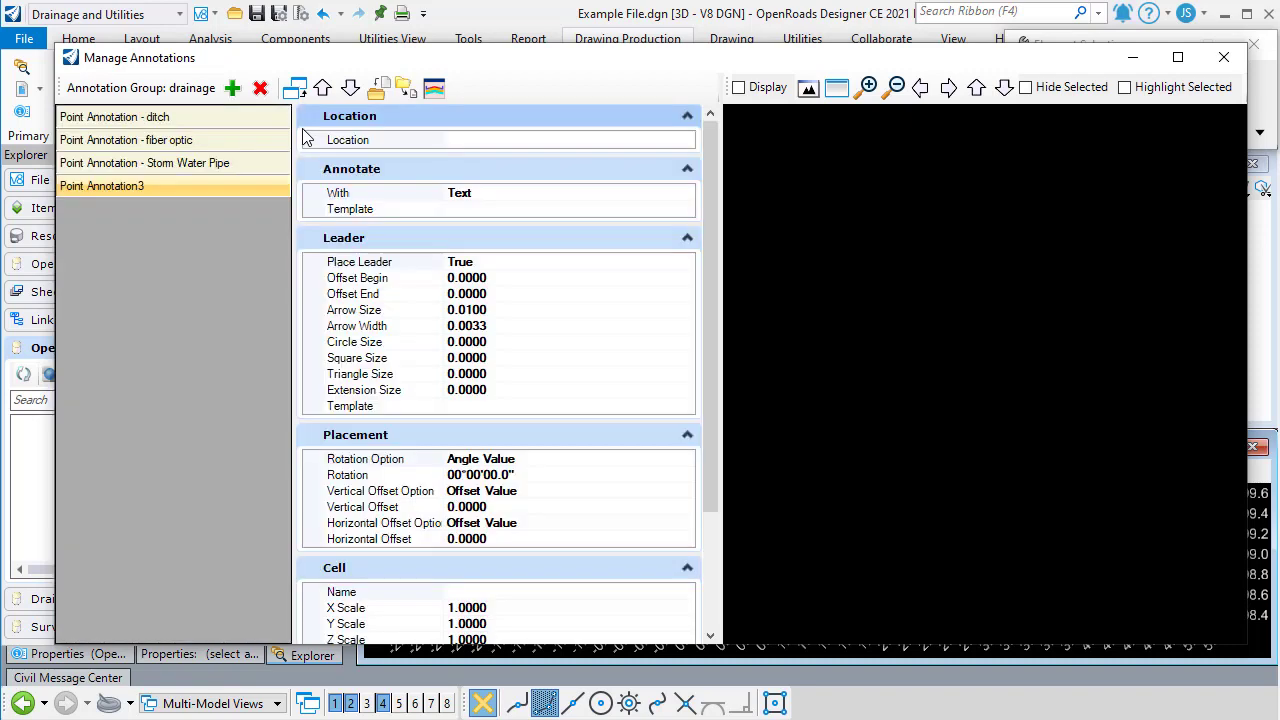
# Step: Build a location filter expression for the new point annotation with point_feature_definition set to Conduit\StormWater\Pipes\Circular\Storm Water (CMP)
pyautogui.click(565, 140)
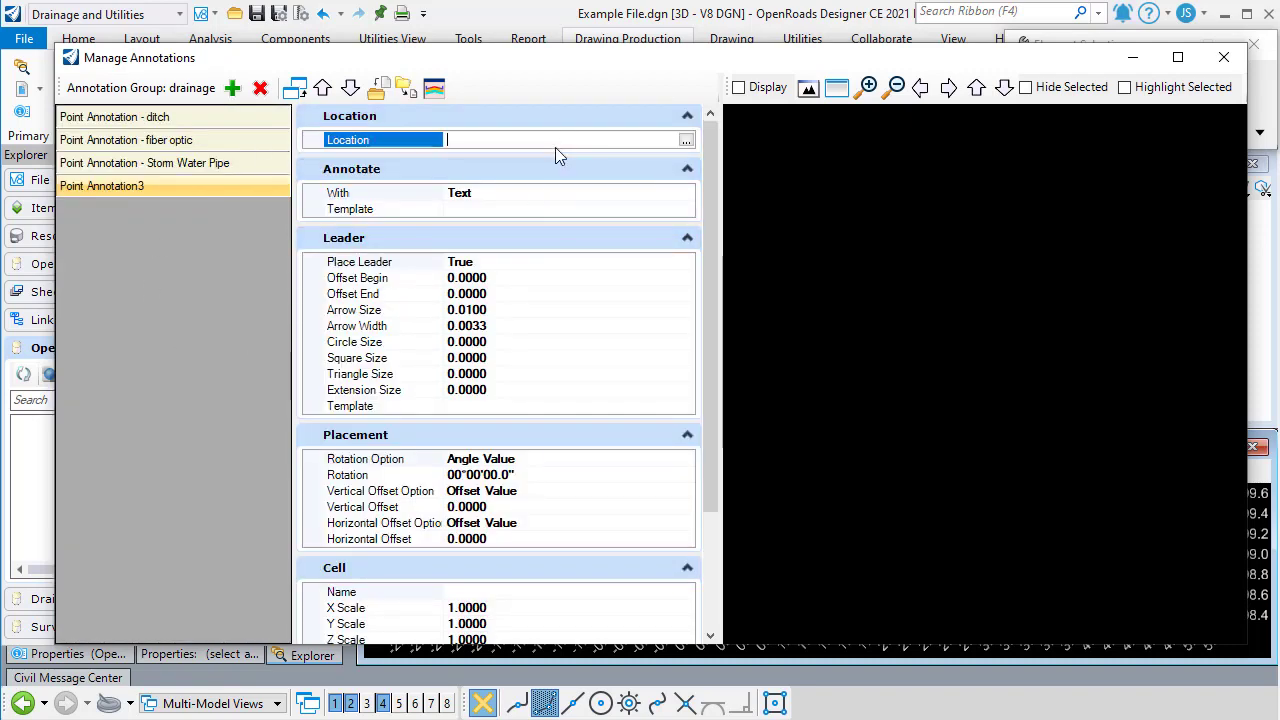
pyautogui.click(686, 141)
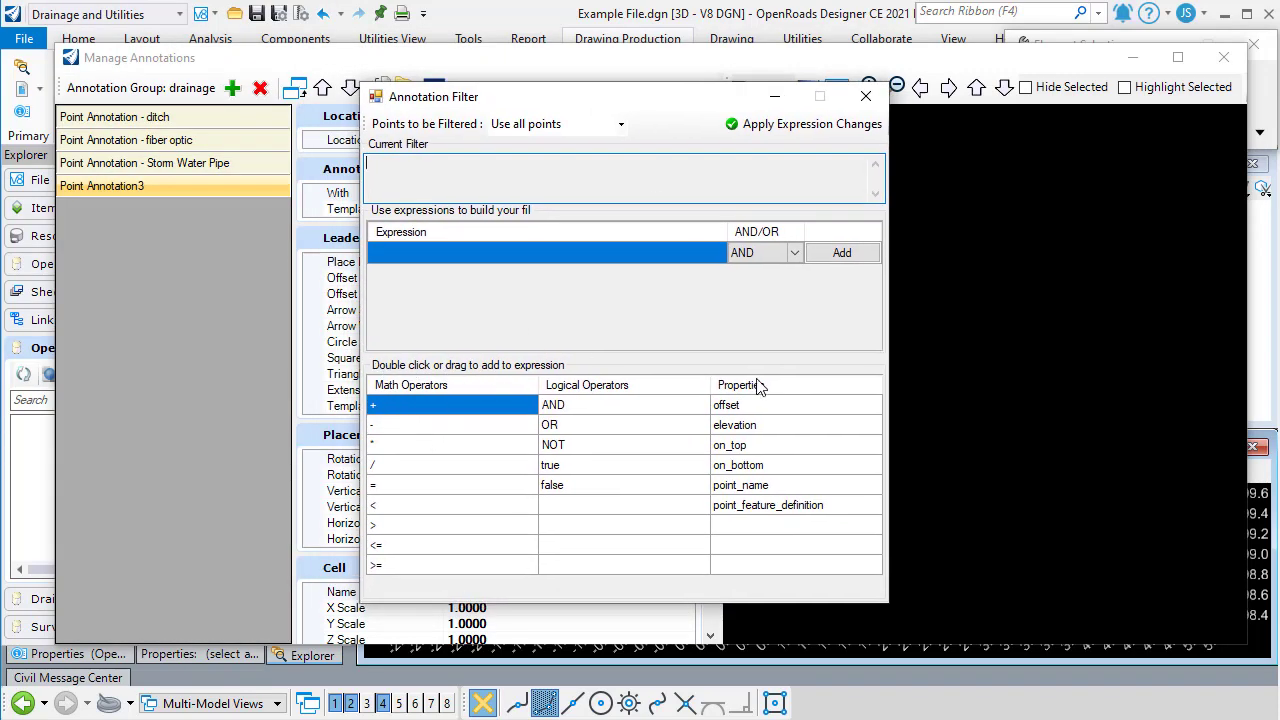
pyautogui.doubleClick(785, 505)
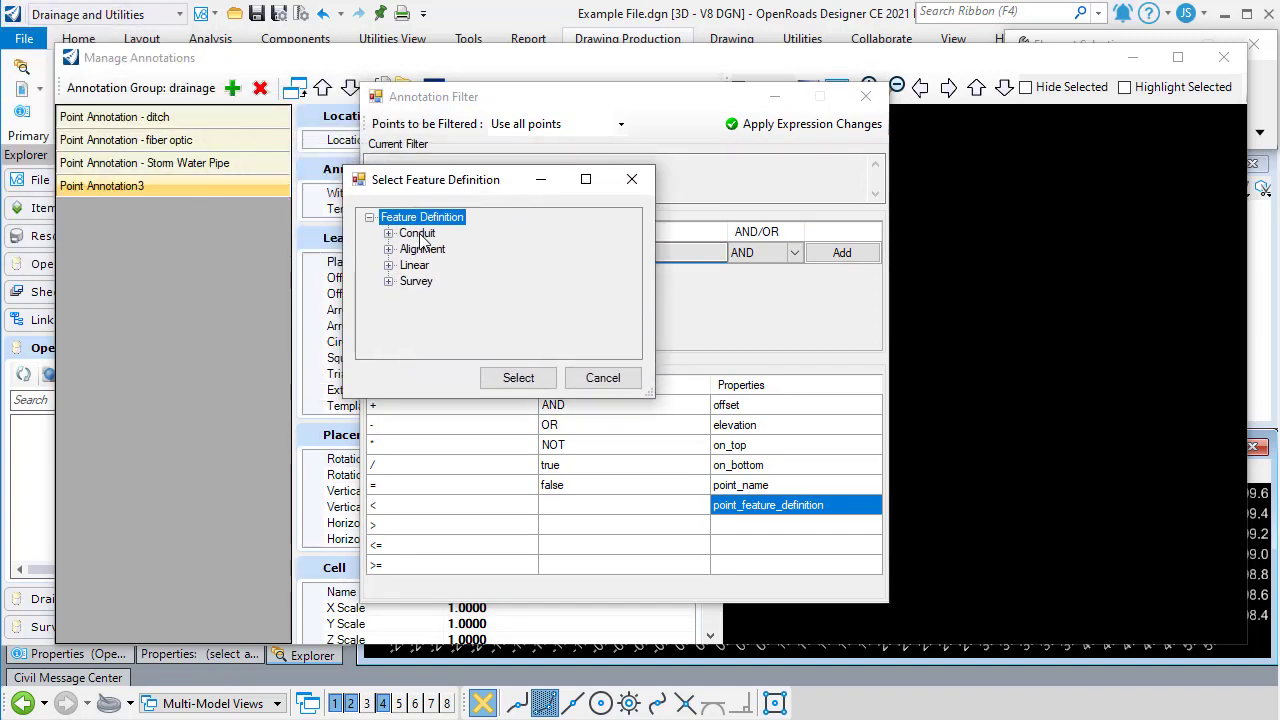
pyautogui.click(389, 234)
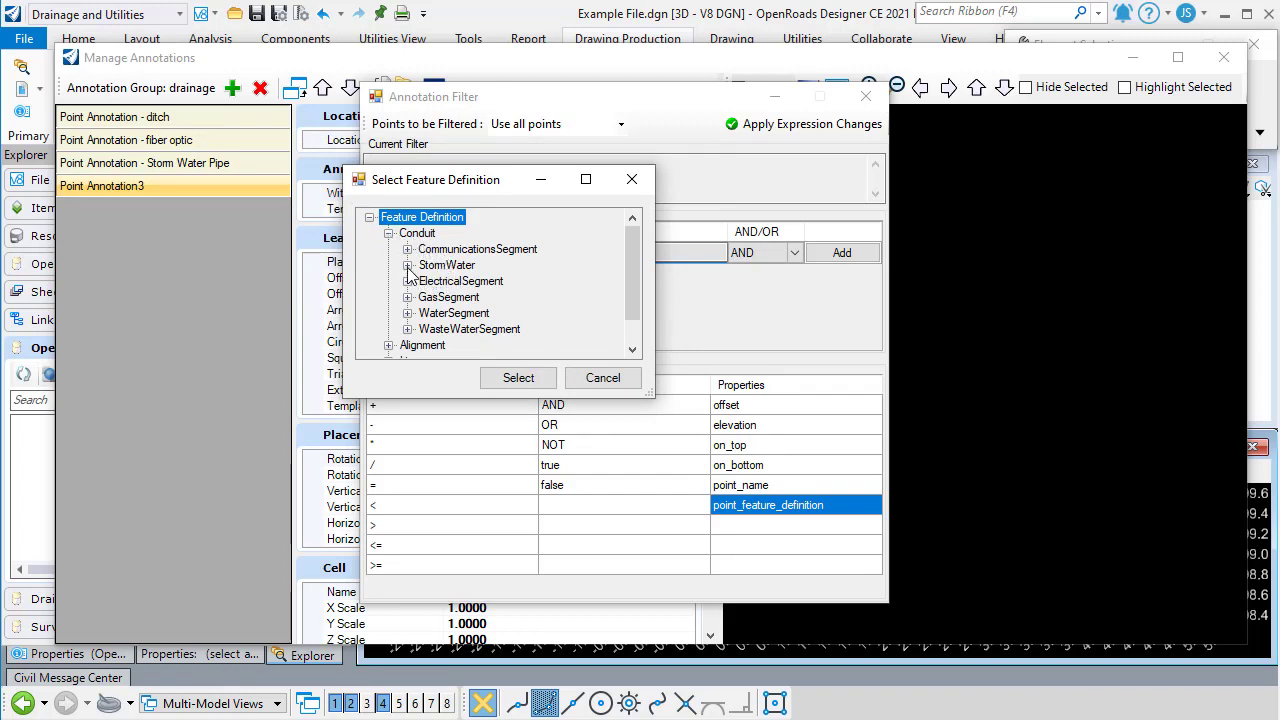
pyautogui.click(407, 265)
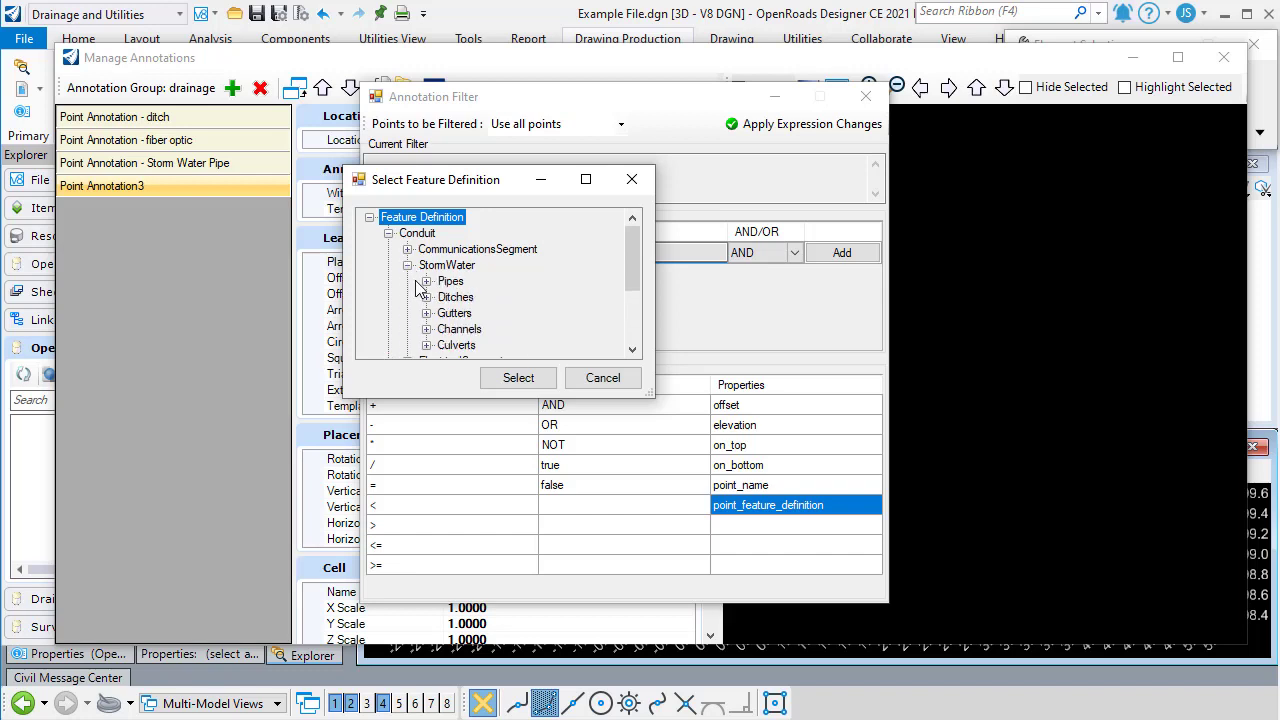
pyautogui.click(427, 281)
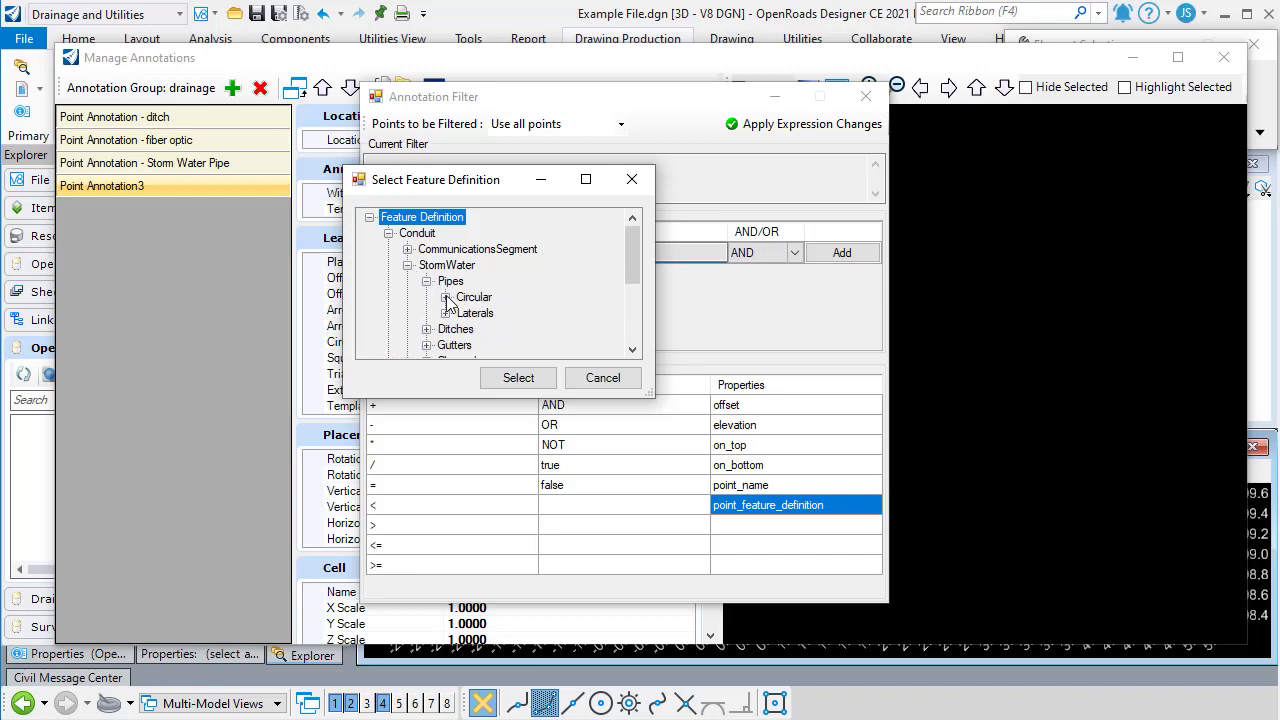
pyautogui.click(446, 298)
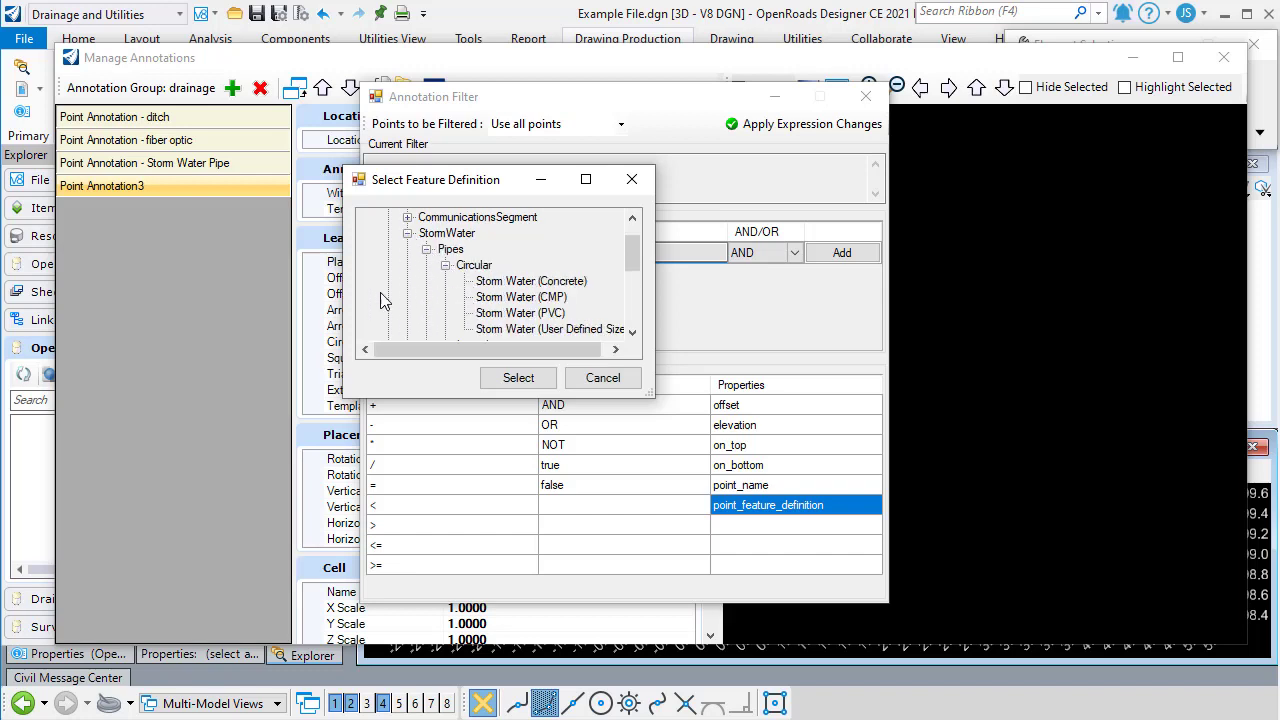
pyautogui.click(557, 298)
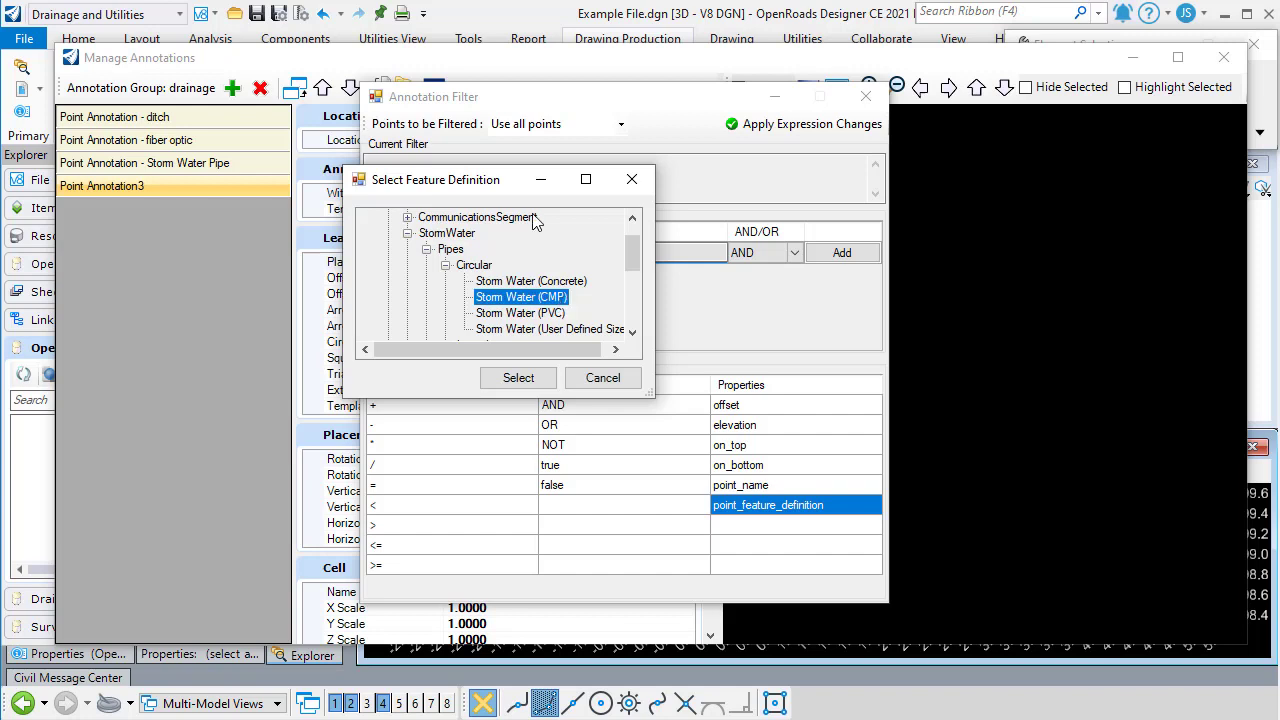
pyautogui.click(519, 378)
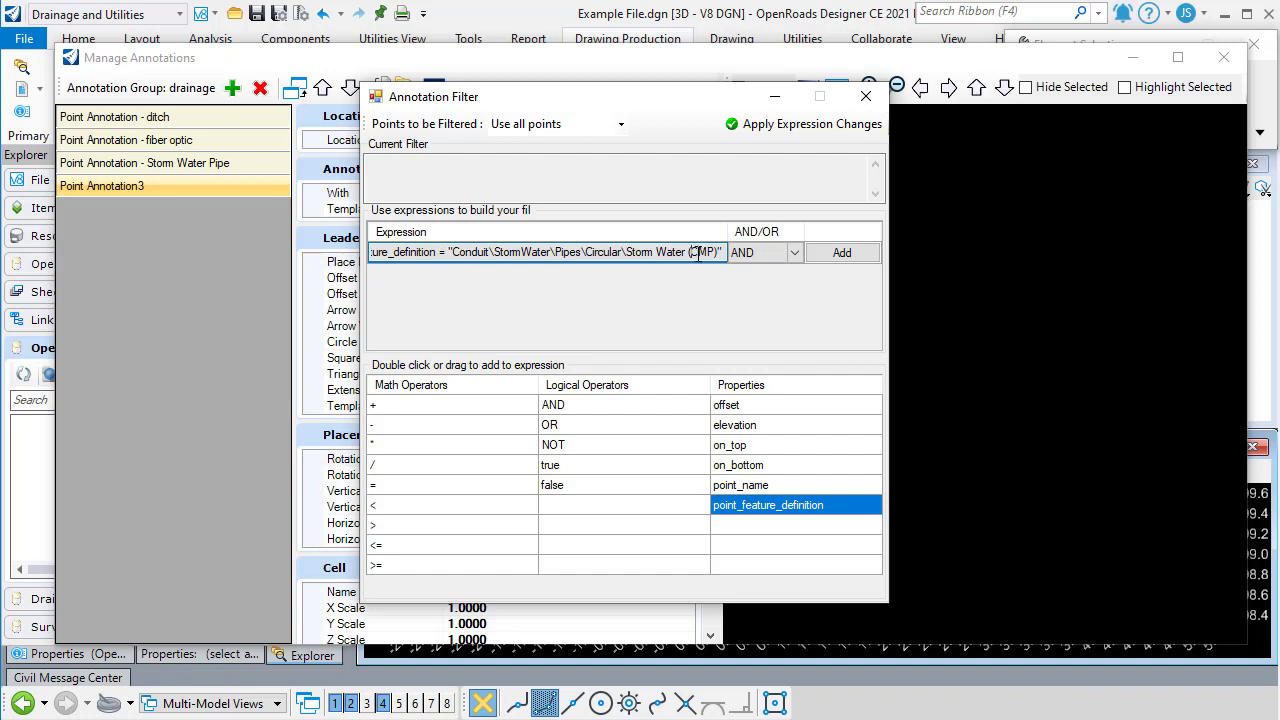
# Step: Add the Storm Water (CMP) expression to the annotation filter, apply it, and widen the properties area to show the full Location value
pyautogui.click(842, 253)
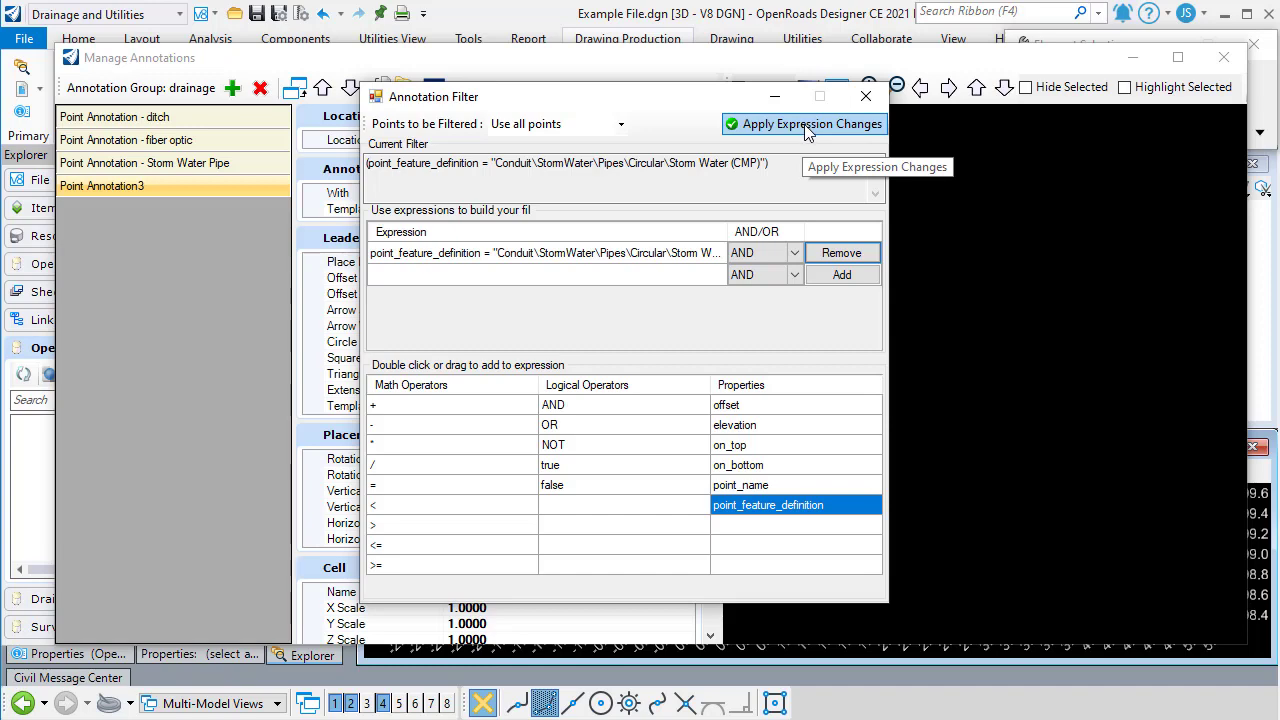
pyautogui.click(866, 98)
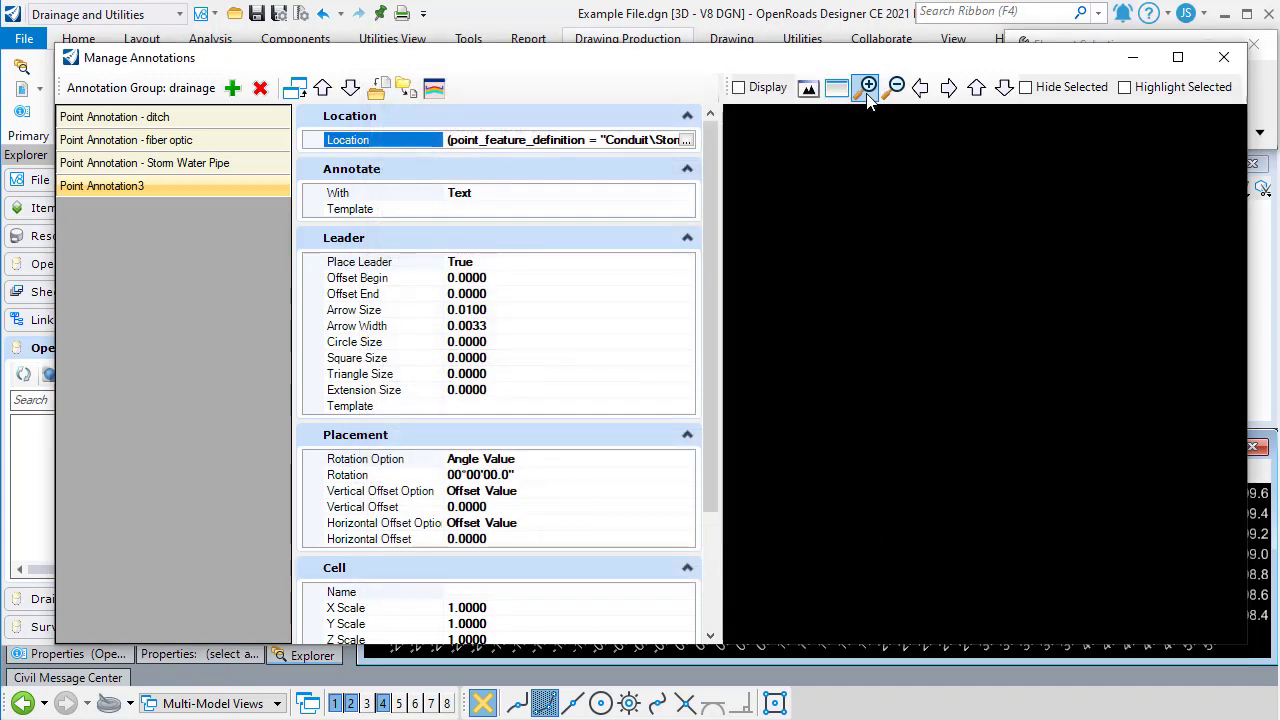
pyautogui.moveTo(727, 193); pyautogui.dragTo(1066, 193)
pyautogui.click(452, 140)
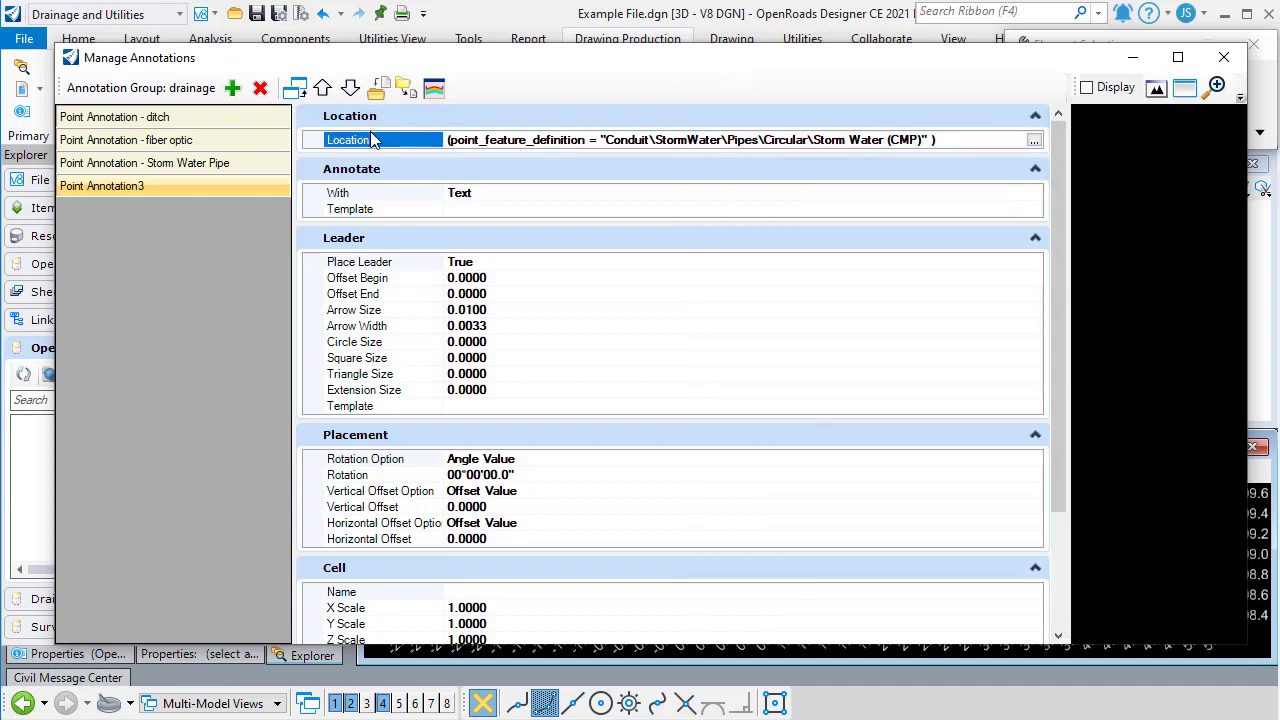